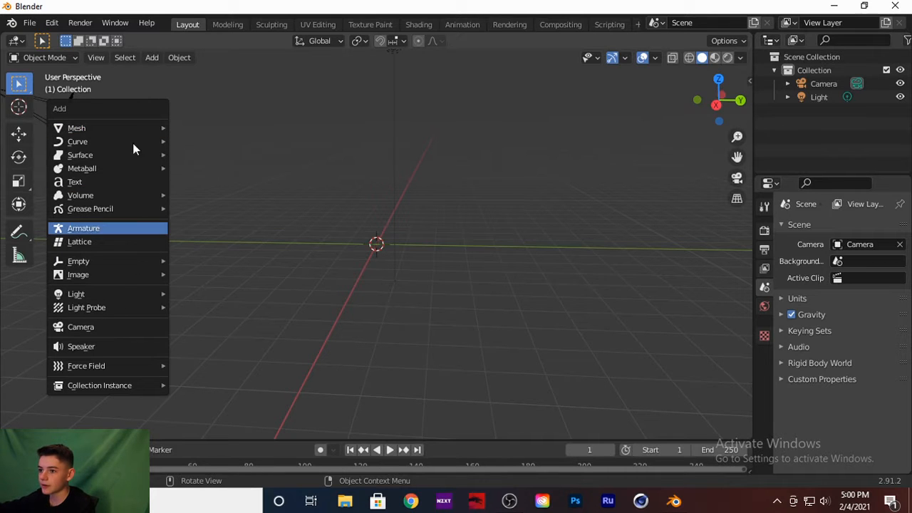
Step: Add a plane mesh at the world origin and scale it up by a factor of 100
mouse_move(131, 128)
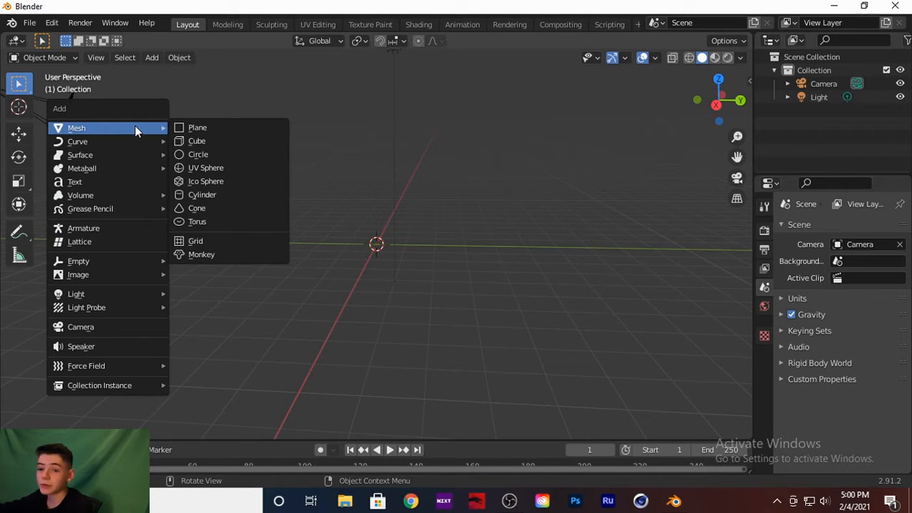
left_click(186, 125)
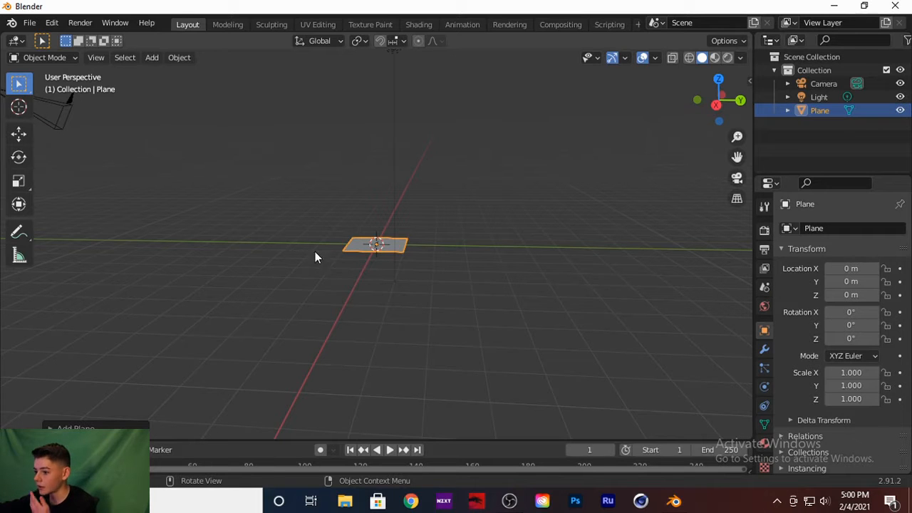
key("s")
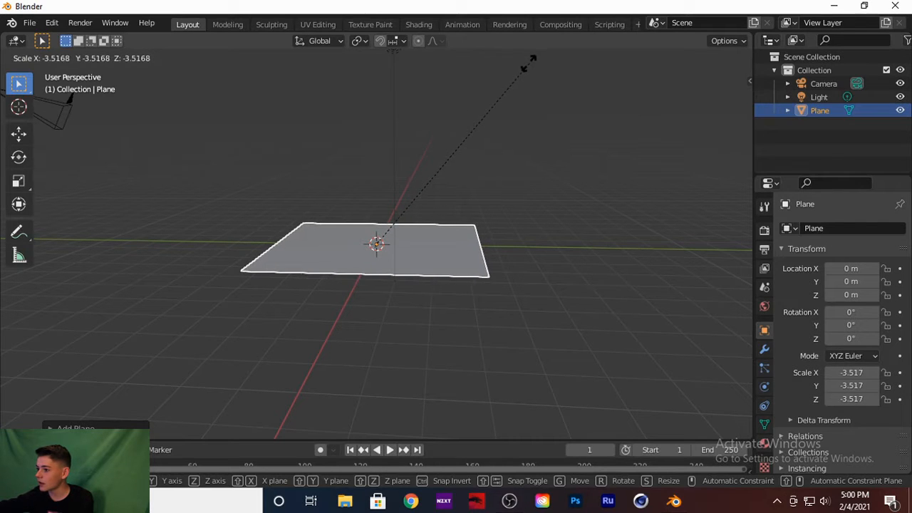
type("100")
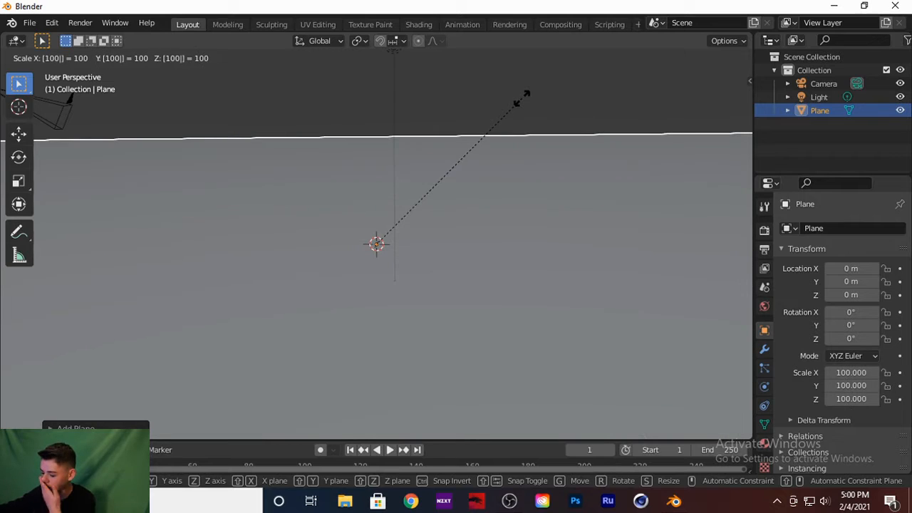
key("Return")
middle_click_drag(433, 201, 479, 224)
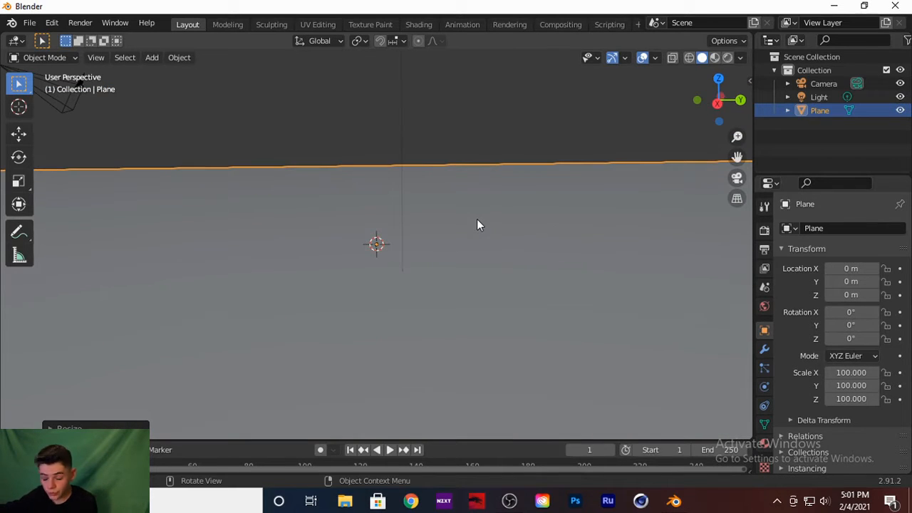
Step: Add a monkey mesh and move it straight up along Z to a height of about 4.3 m above the plane
key("shift+a")
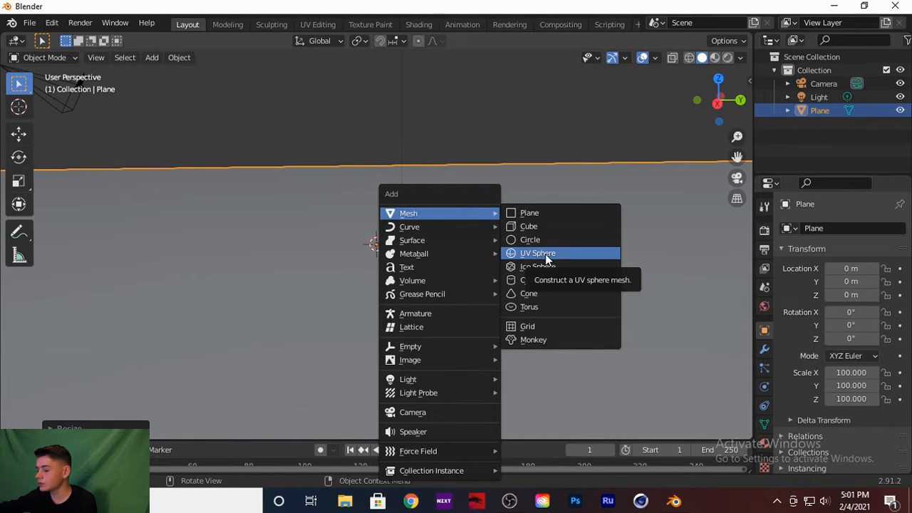
left_click(558, 340)
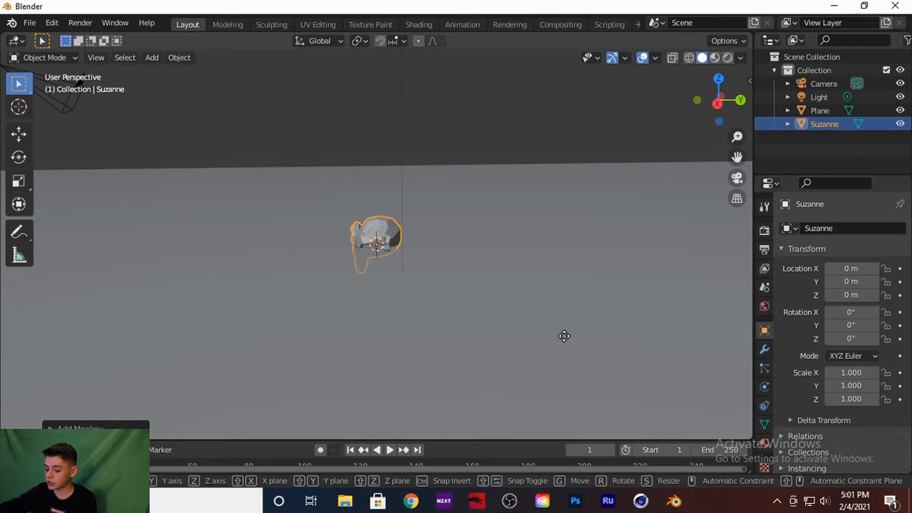
key("g")
key("z")
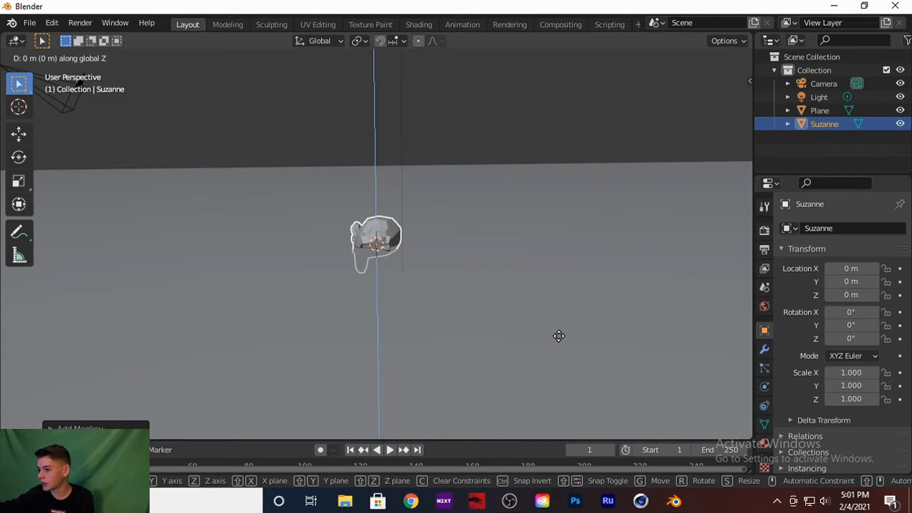
left_click(419, 293)
middle_click_drag(478, 294, 479, 292)
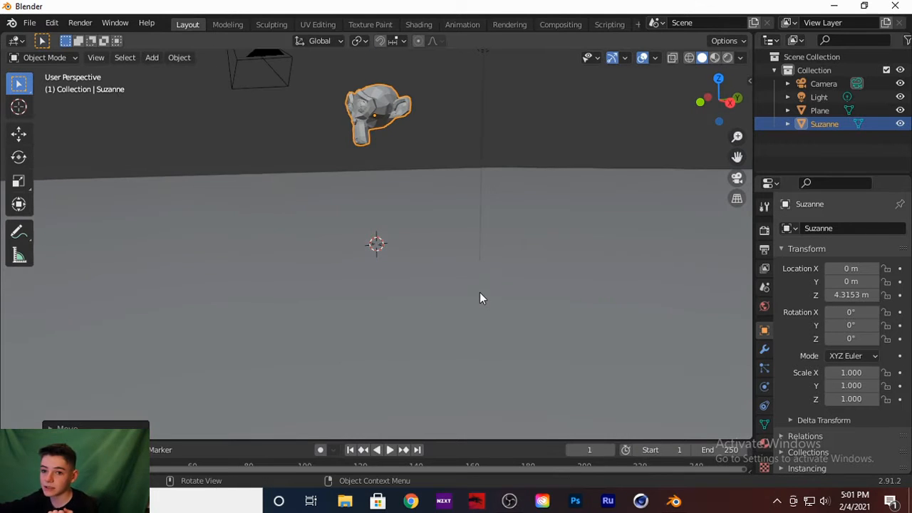
middle_click_drag(339, 227, 451, 218)
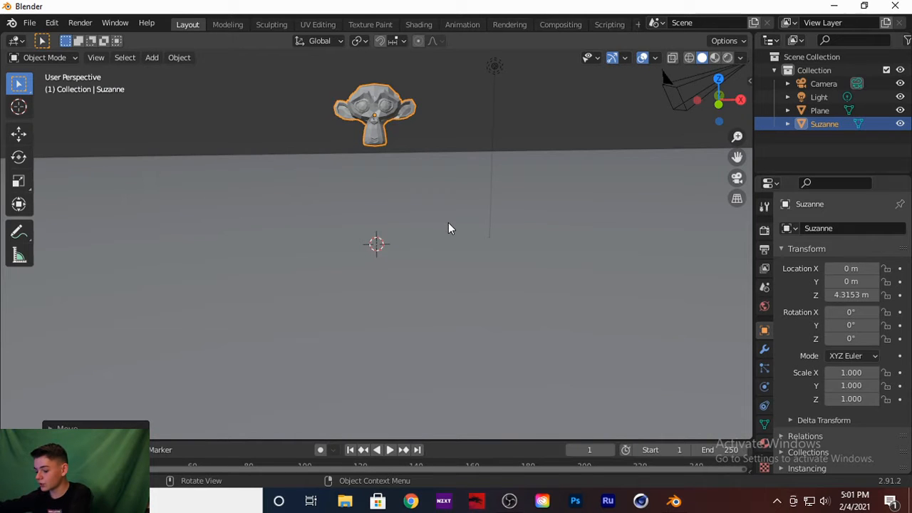
key("g")
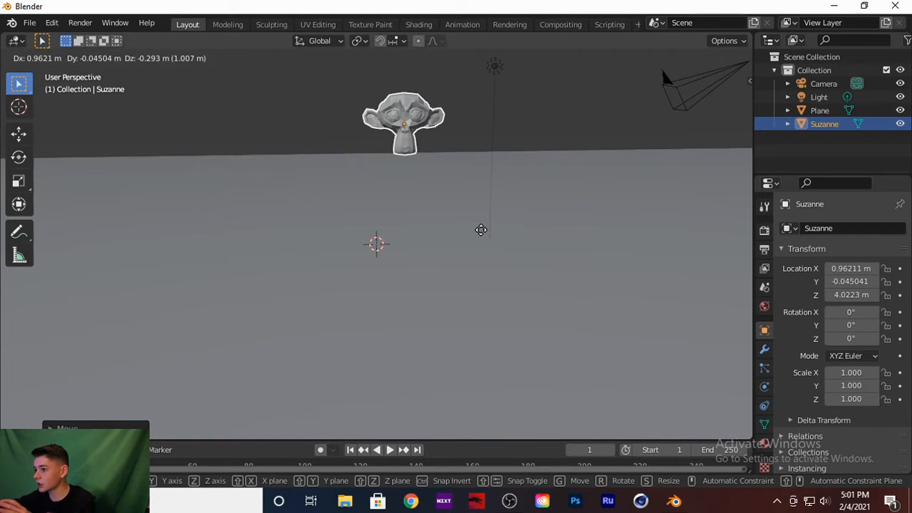
key("z")
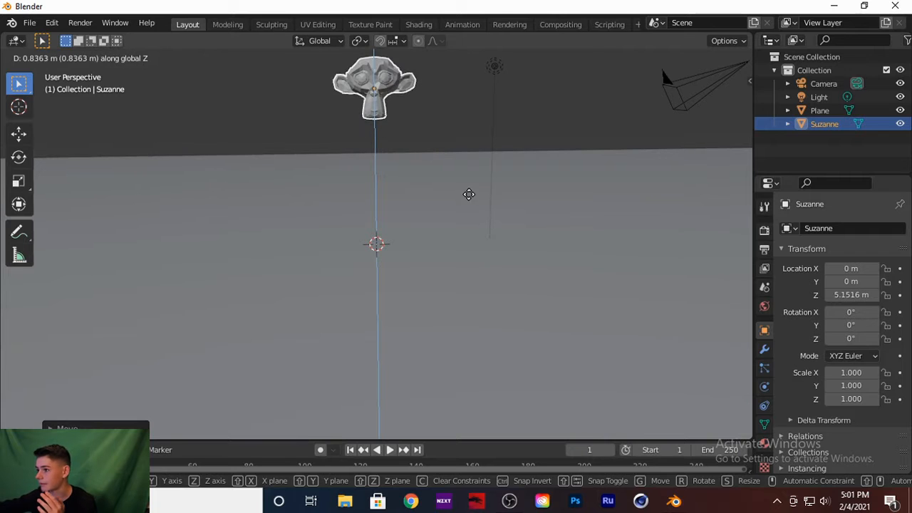
right_click(469, 193)
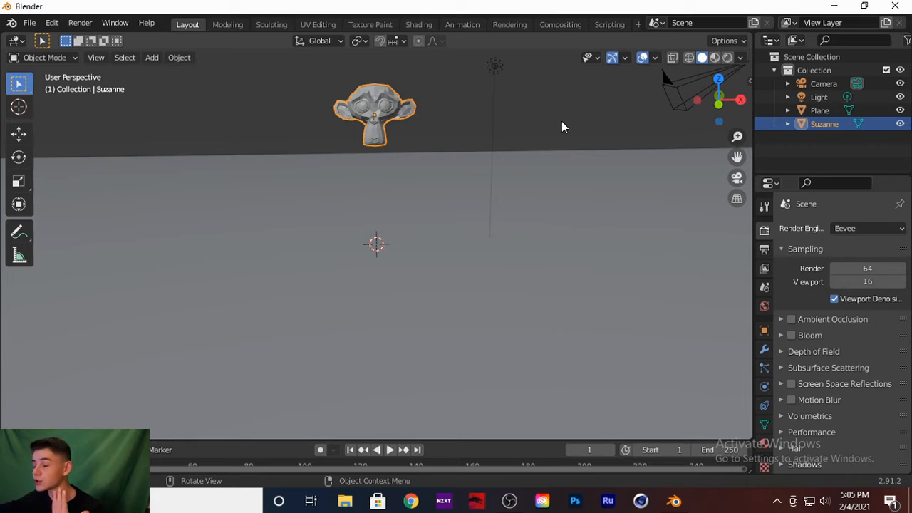
left_click(497, 114)
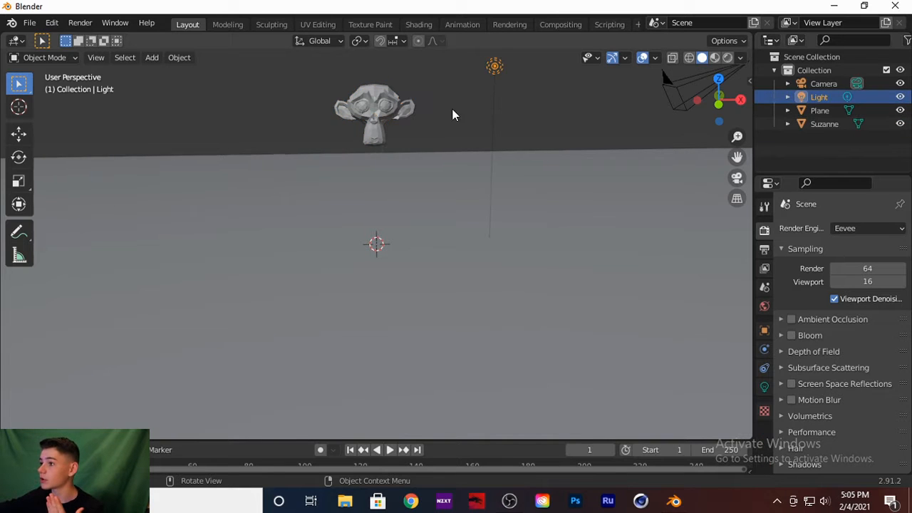
left_click(396, 108)
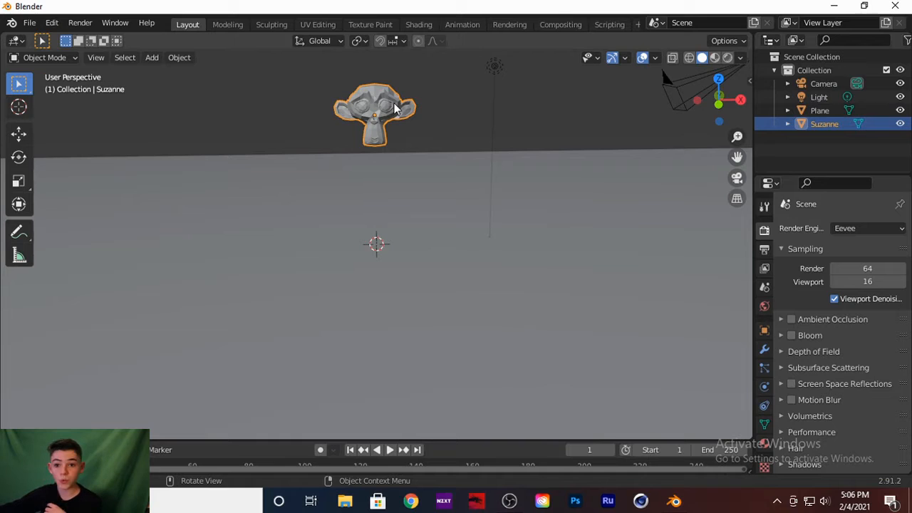
key("F2")
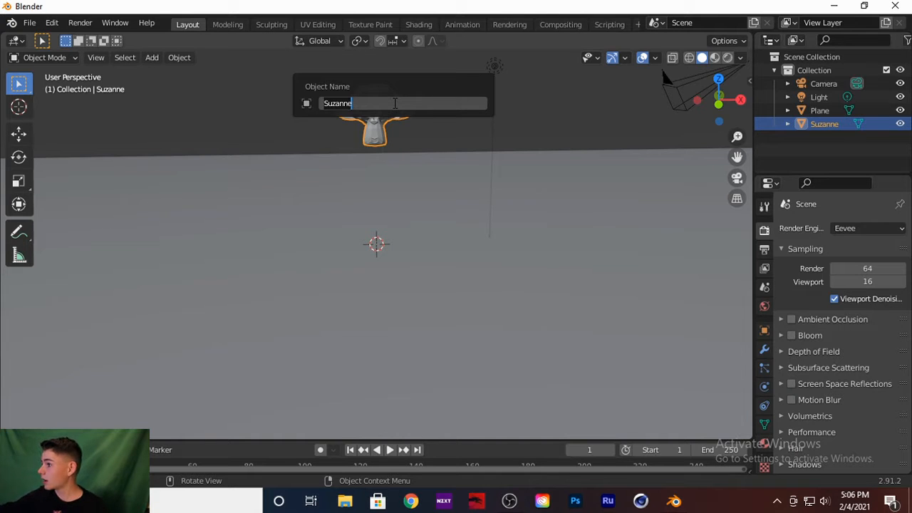
left_click(594, 119)
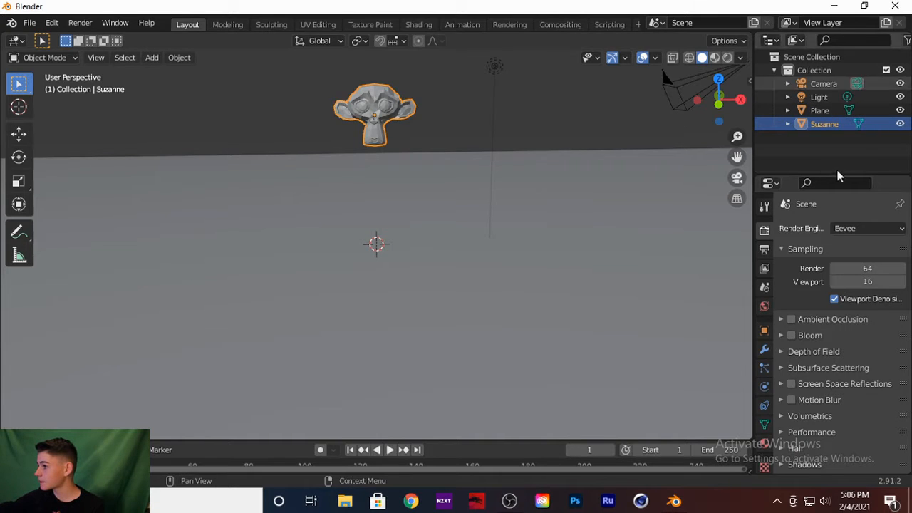
double_click(824, 125)
left_click(538, 120)
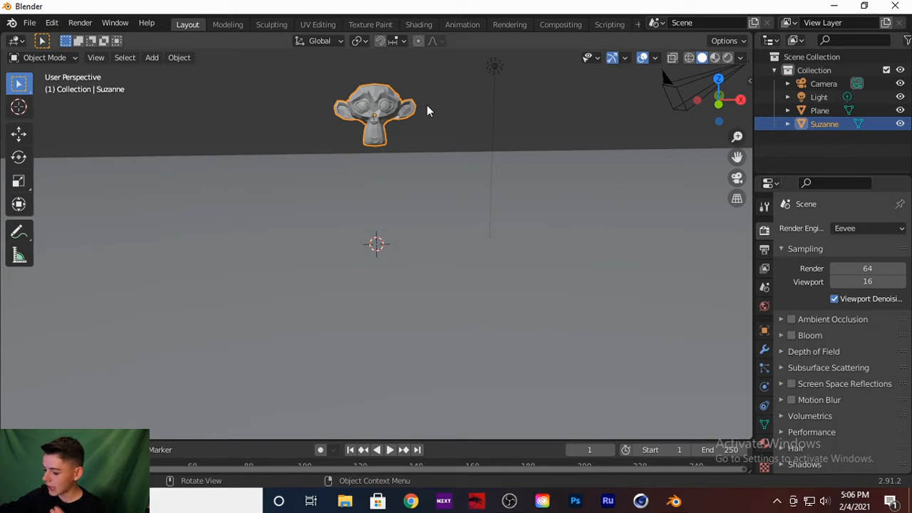
Step: Rename the monkey head object as Monkey
key("F2")
type("Monkey")
key("Return")
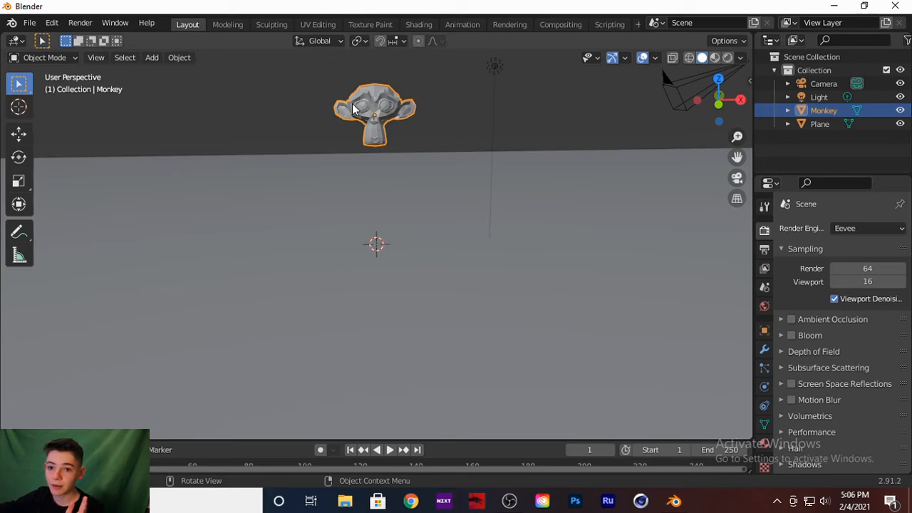
Step: Add a Subdivision Surface modifier to the monkey head and set its viewport level to 0
left_click(764, 349)
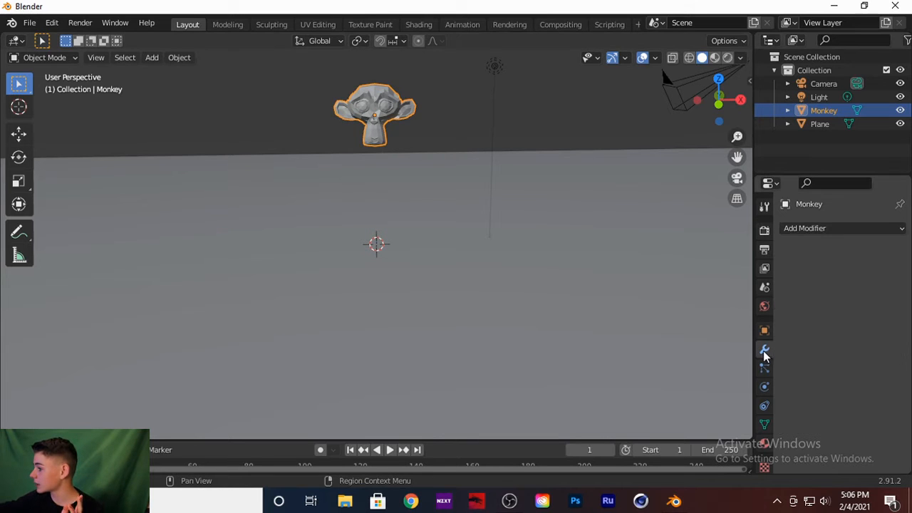
left_click(832, 229)
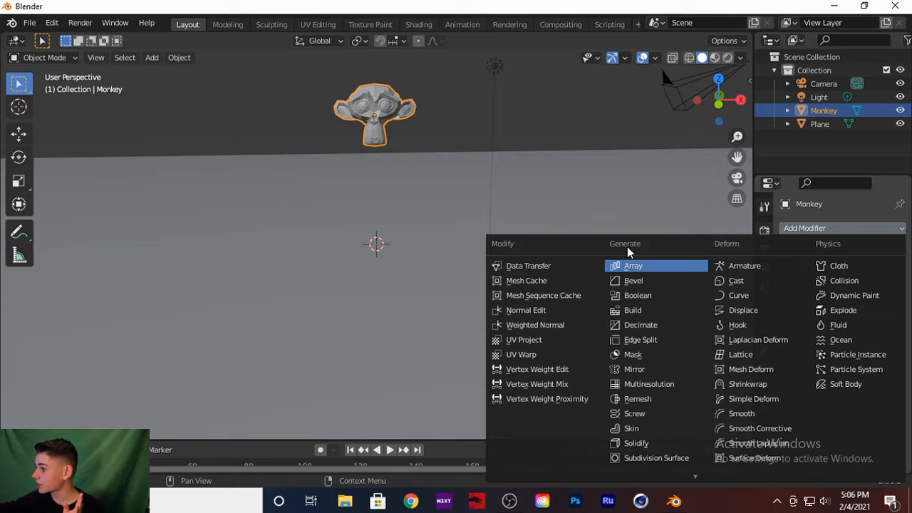
left_click(640, 458)
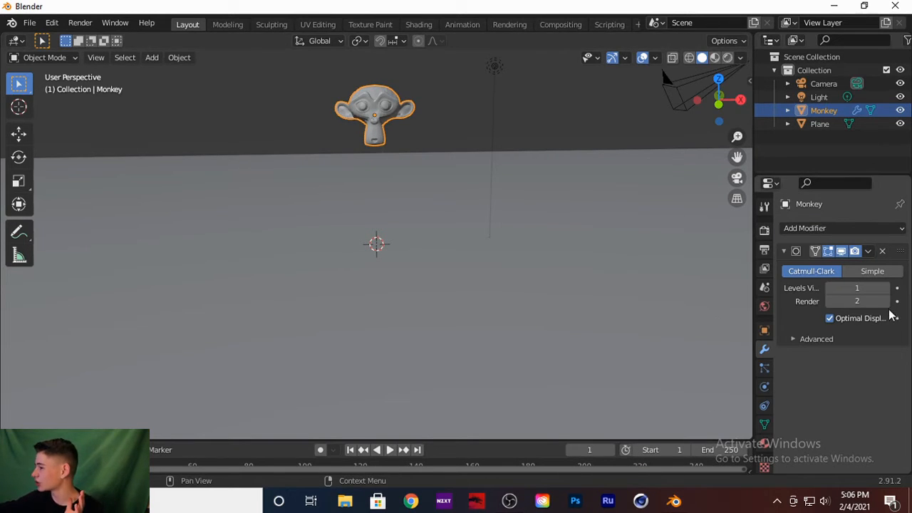
left_click(850, 288)
left_click(875, 278)
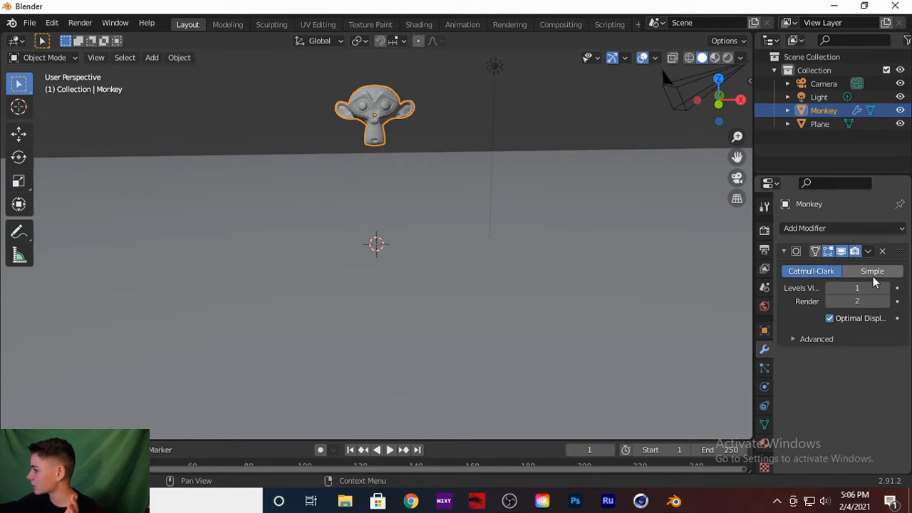
left_click(858, 286)
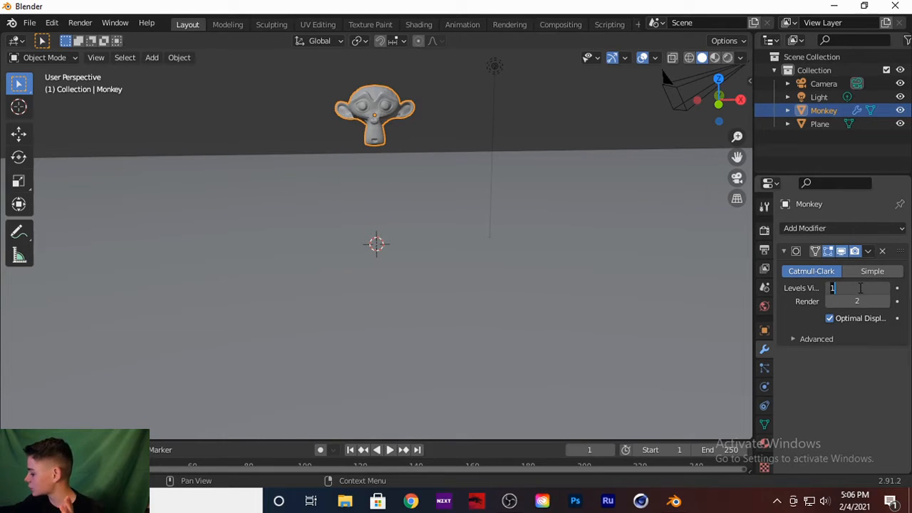
type("0")
key("Return")
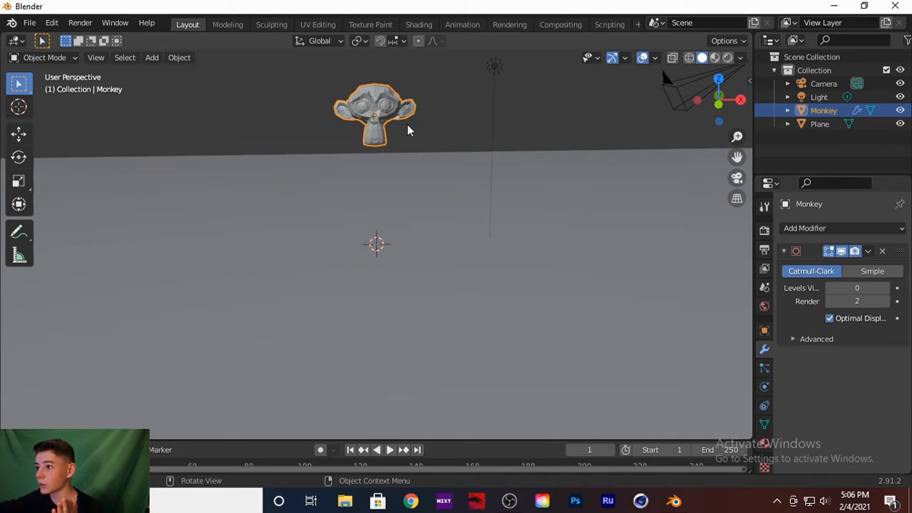
middle_click_drag(407, 129, 414, 133)
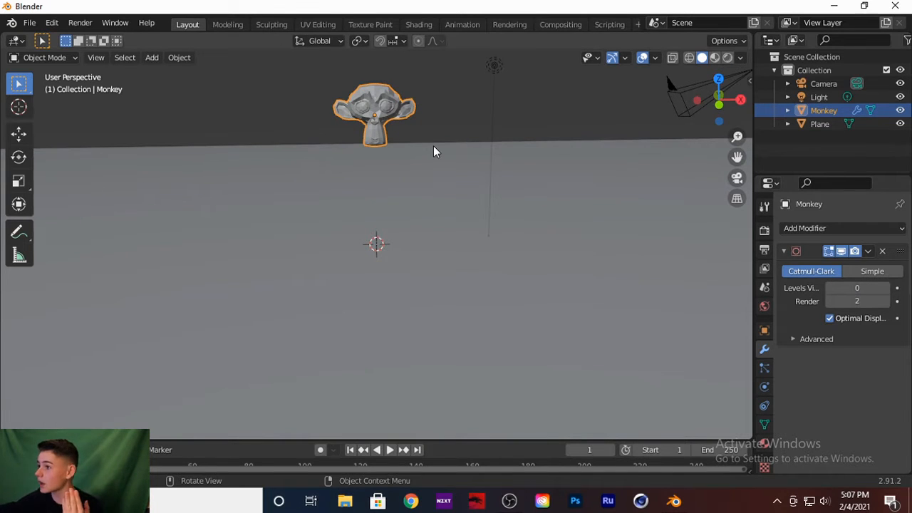
middle_click_drag(480, 126, 518, 120)
Step: Raise the Subdivision Surface modifier's viewport level to 3
left_click(887, 293)
left_click(887, 292)
left_click(887, 292)
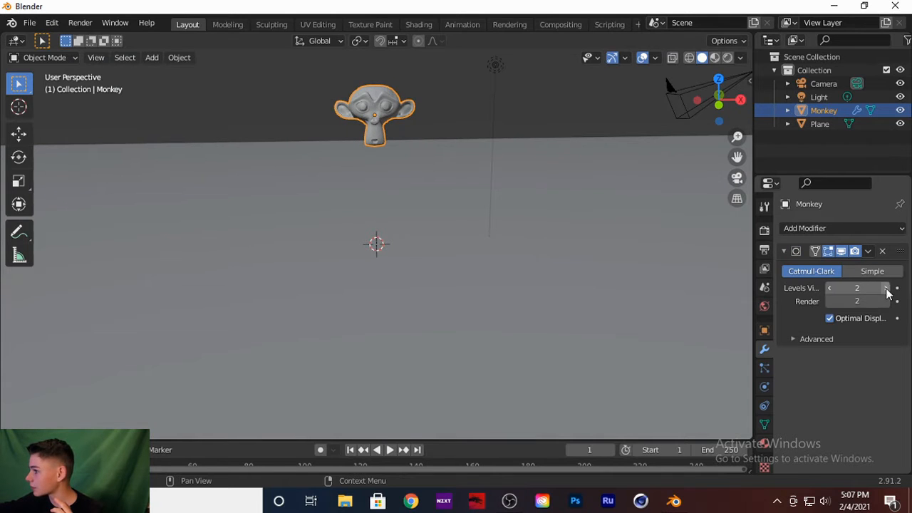
middle_click_drag(608, 256, 620, 267)
Step: Set the Subdivision Surface modifier's render level to 3 and its viewport level to 0
left_click(864, 300)
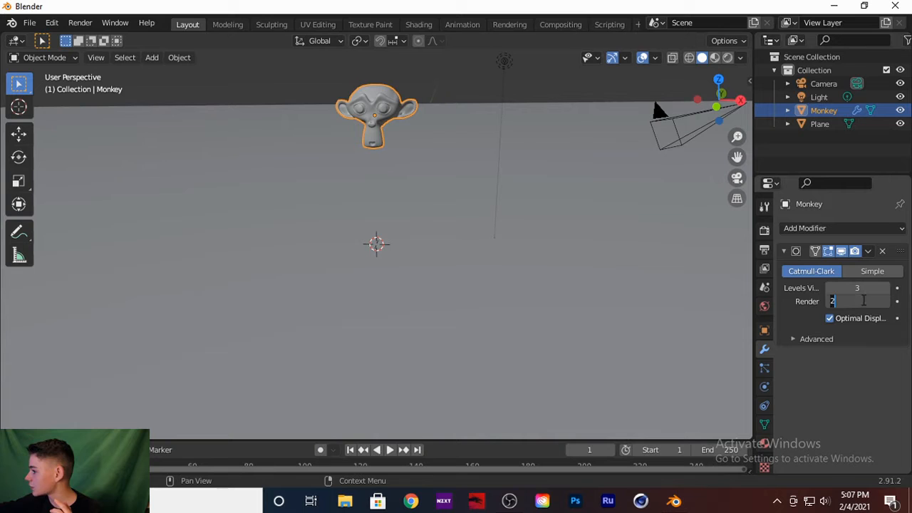
type("3")
key("Return")
left_click(861, 288)
type("0")
key("Return")
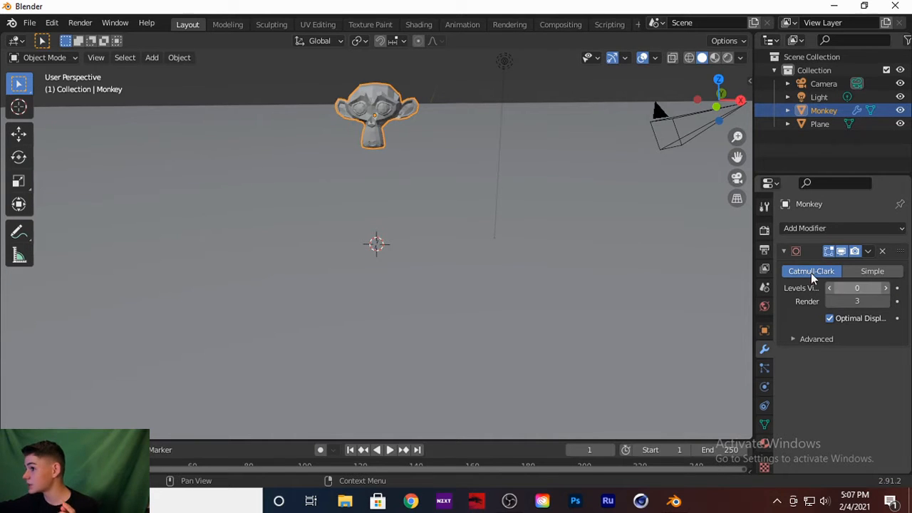
middle_click_drag(533, 200, 528, 206)
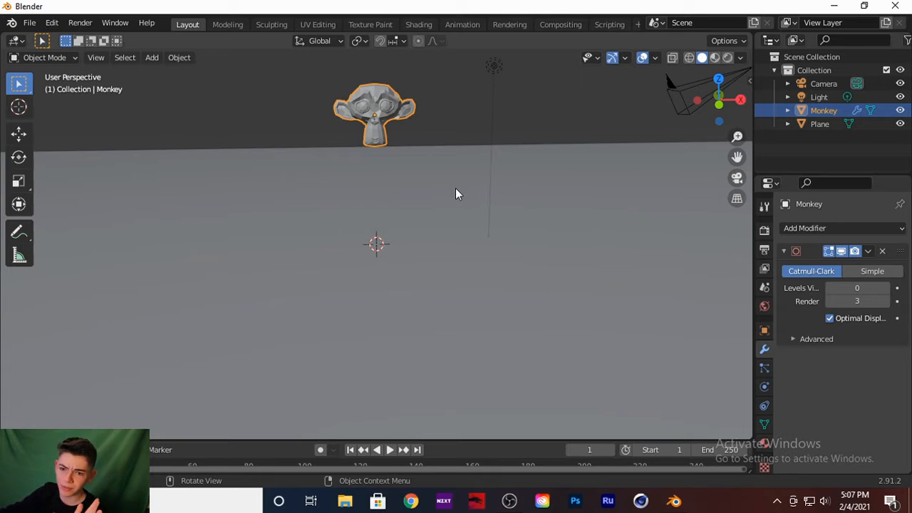
Step: Apply the Quick Liquid effect to the monkey head and play the fluid simulation
key("F3")
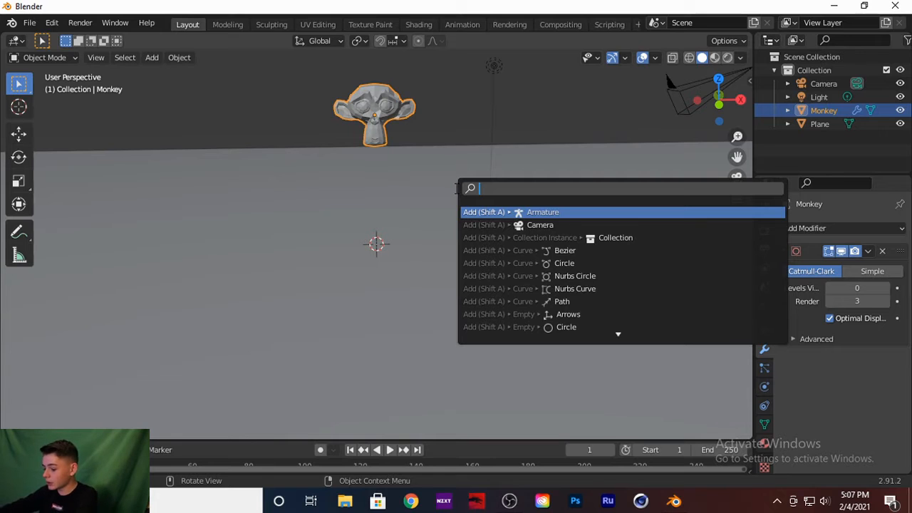
type("quick")
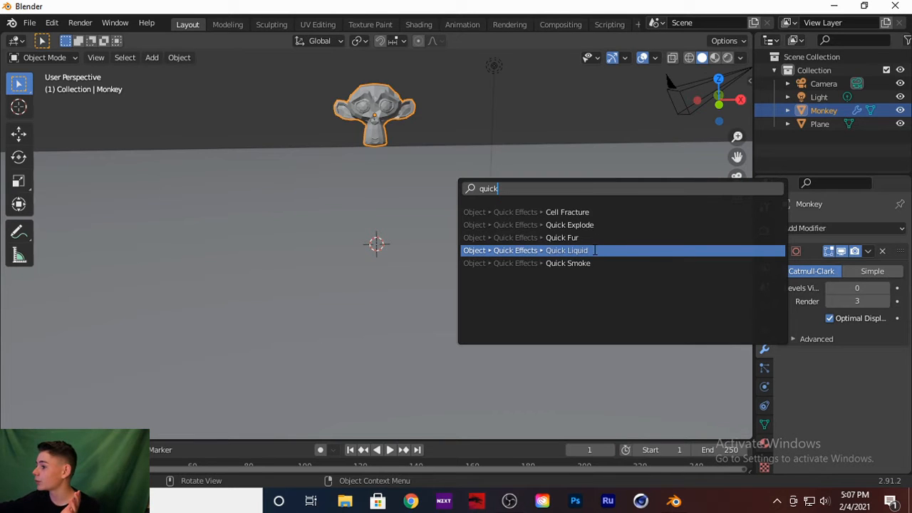
left_click(602, 250)
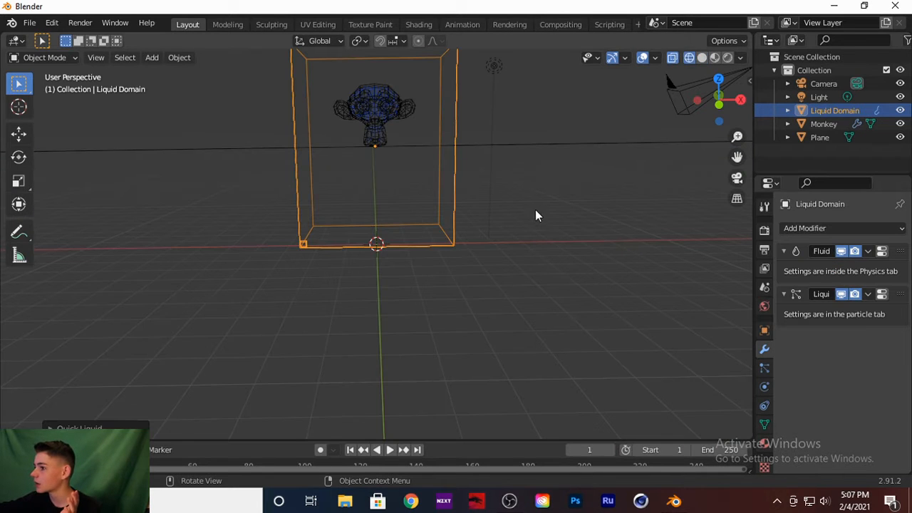
middle_click_drag(525, 200, 443, 214)
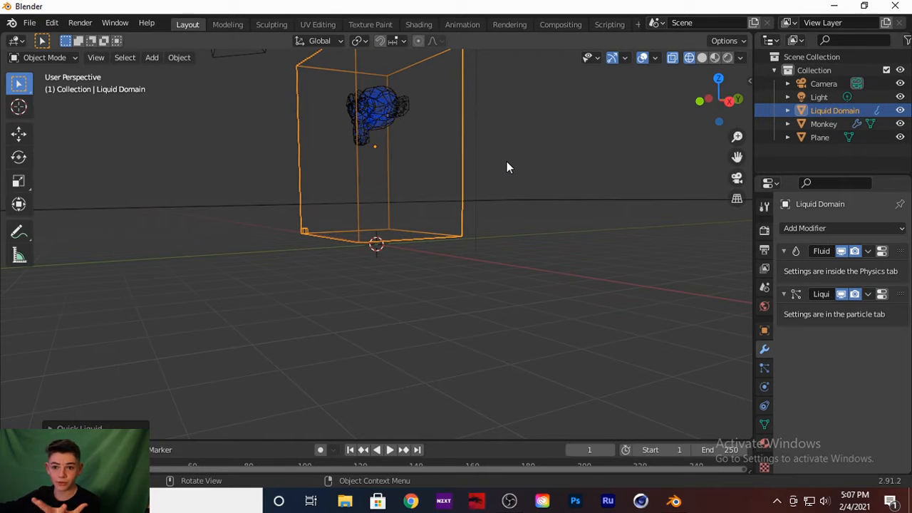
middle_click_drag(535, 188, 610, 193)
key("space")
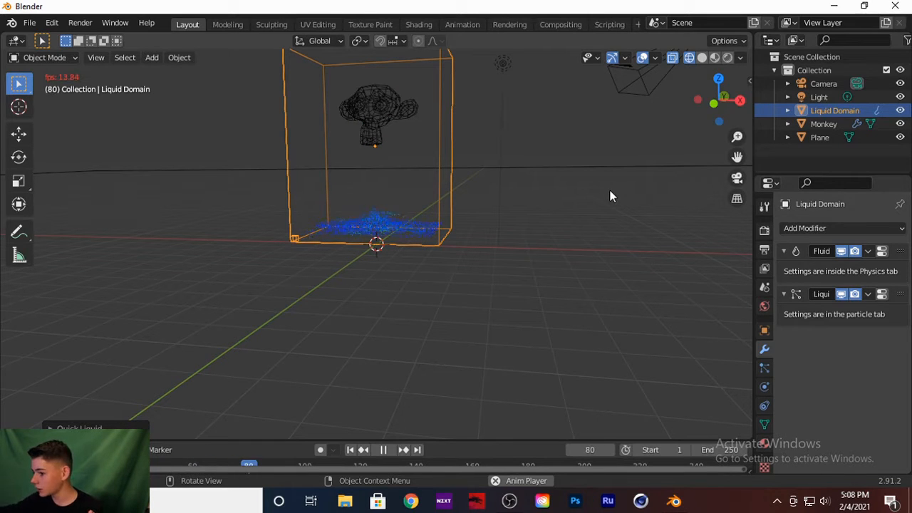
Step: Stop playback at frame 88 and look through the liquid domain's fluid physics settings
key("space")
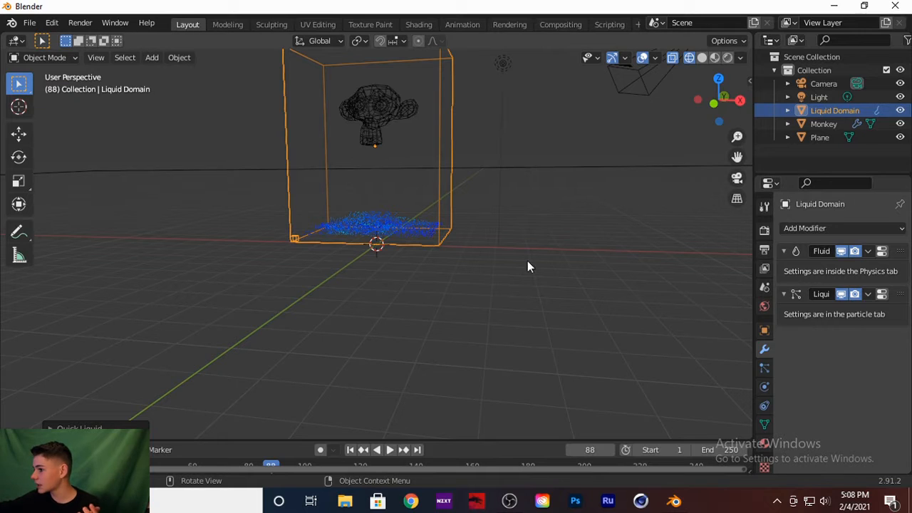
left_click(765, 387)
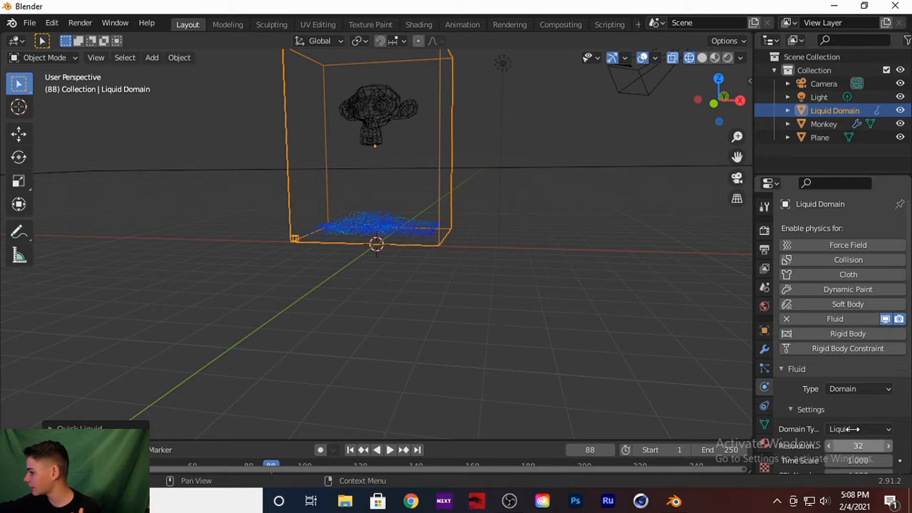
scroll(853, 283, "down", 4)
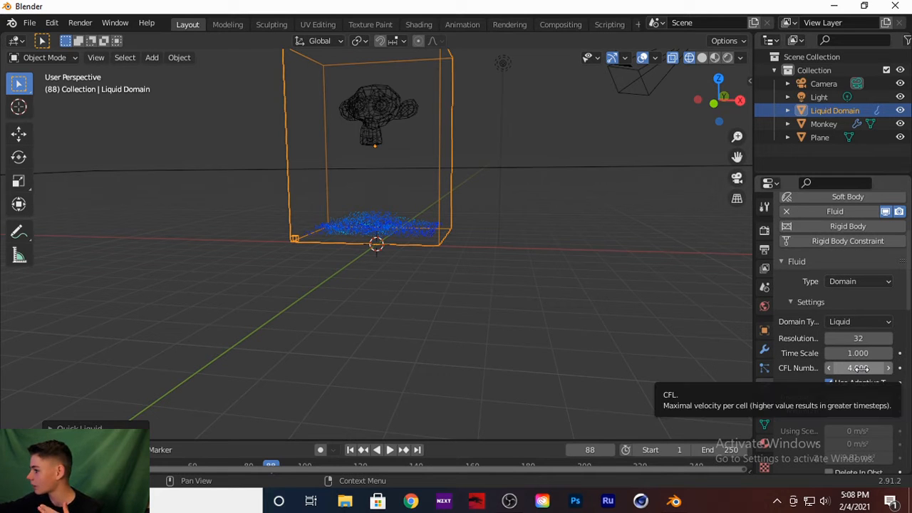
scroll(848, 377, "down", 2)
scroll(850, 378, "down", 1)
scroll(848, 371, "up", 5)
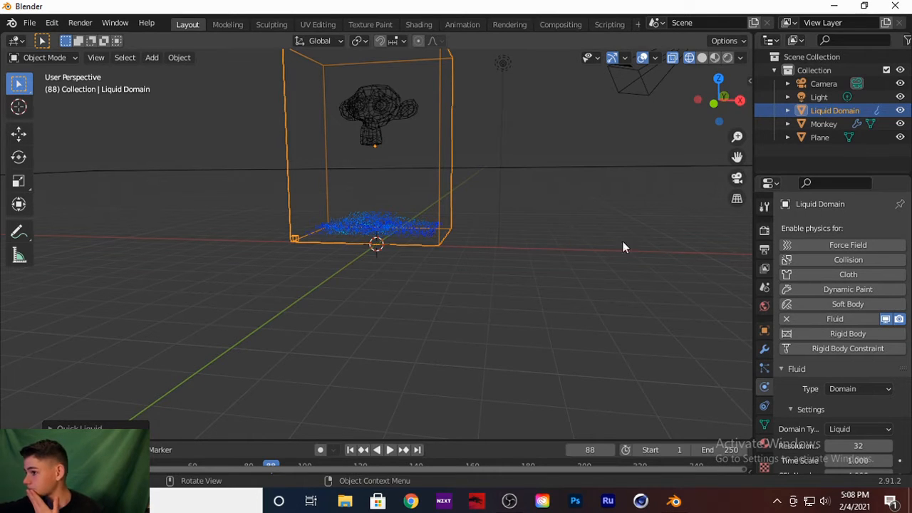
Step: Compare the liquid domain in rendered, solid and material preview shading, returning the viewport to wireframe
middle_click_drag(361, 120, 626, 127)
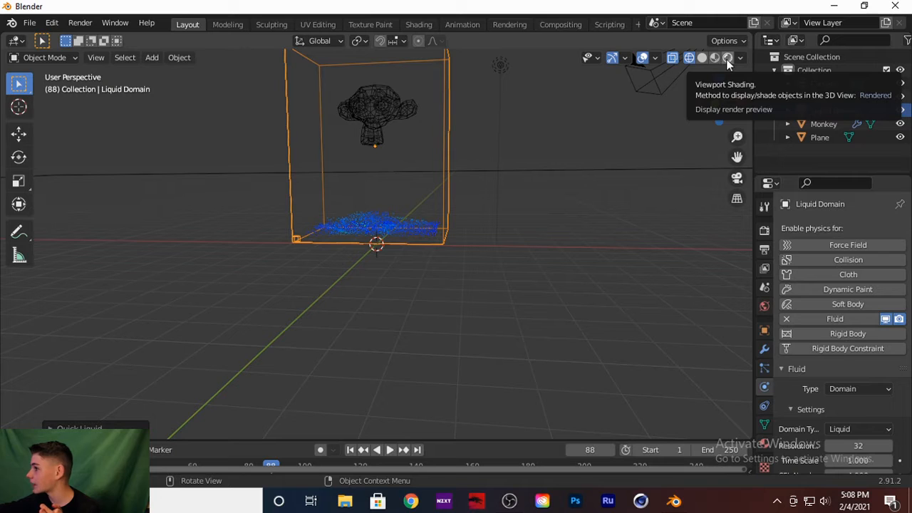
left_click(727, 60)
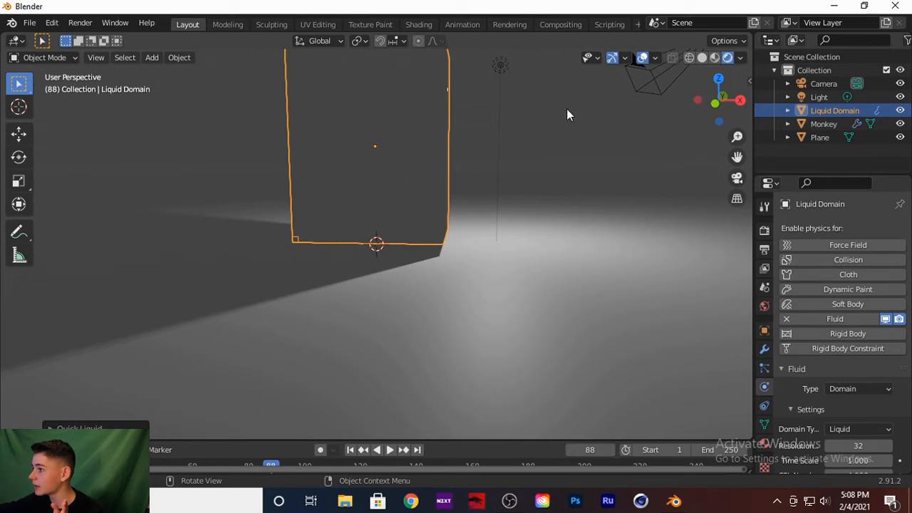
left_click(689, 59)
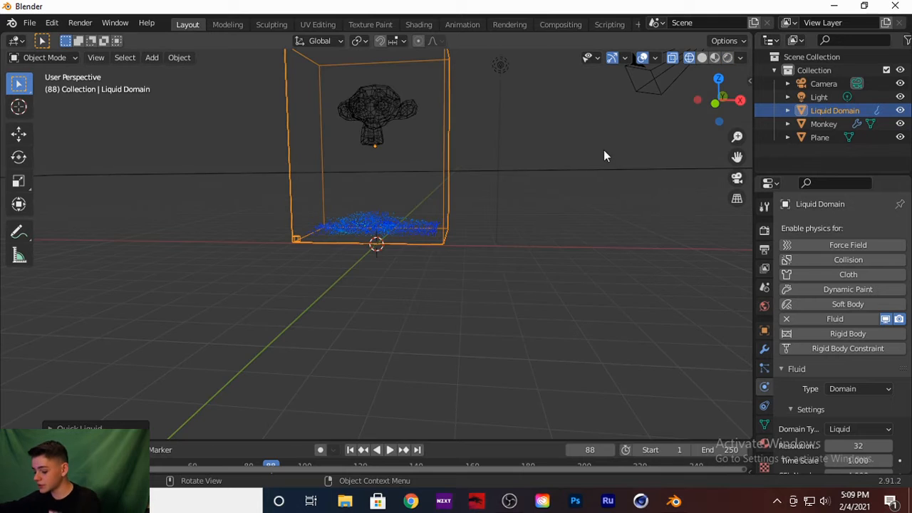
key("z")
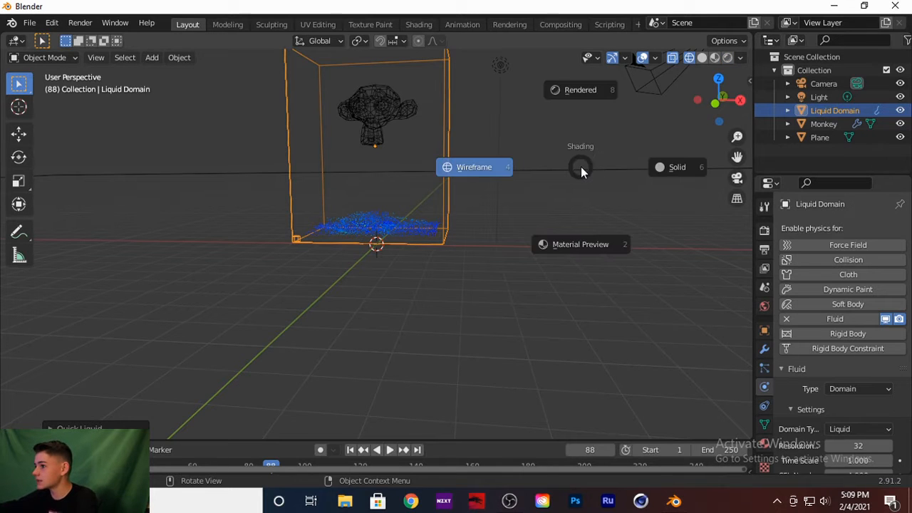
left_click(665, 171)
middle_click_drag(459, 235, 455, 235)
key("z")
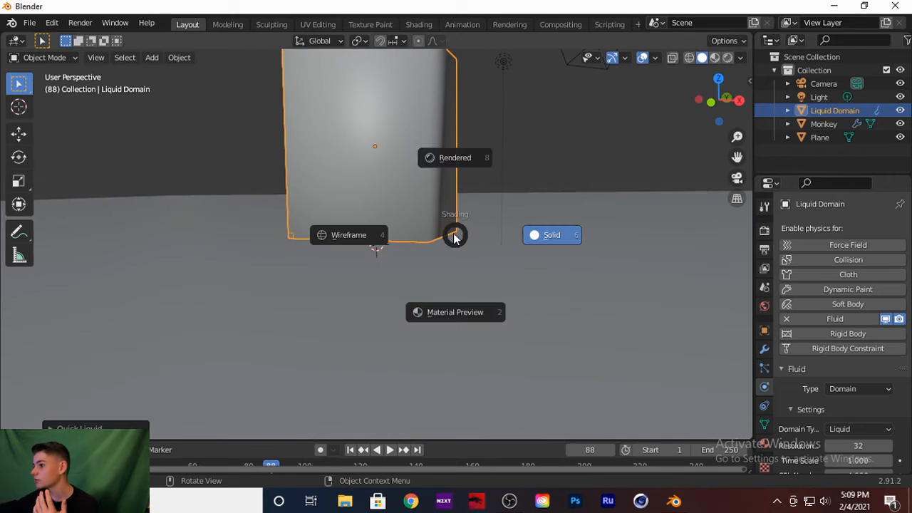
left_click(452, 299)
middle_click_drag(455, 243, 448, 233)
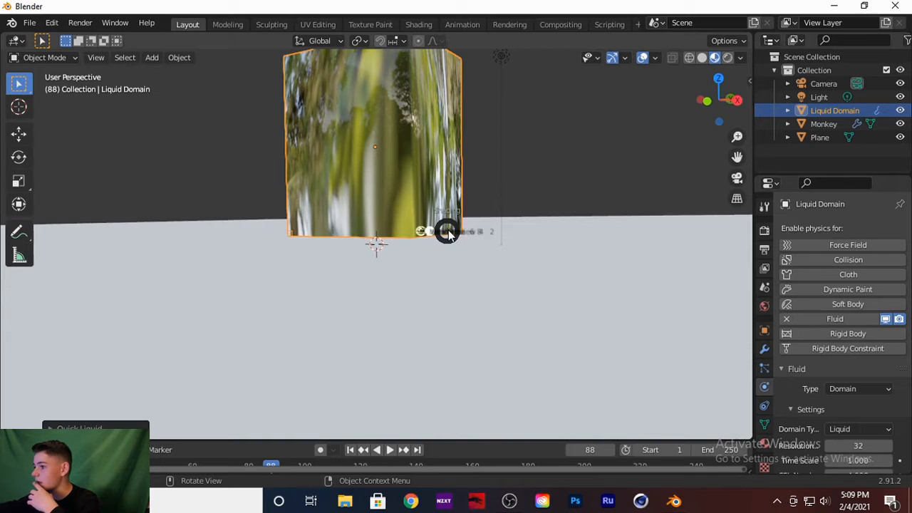
key("z")
left_click(349, 230)
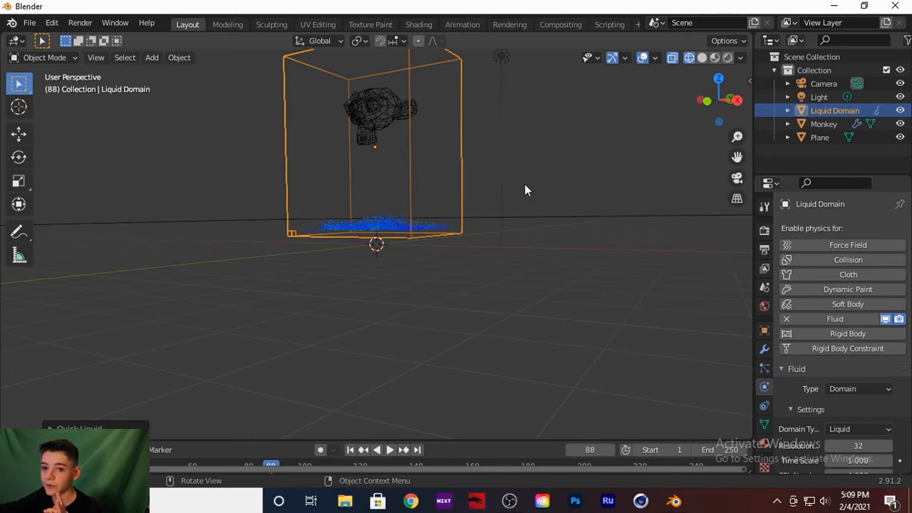
Step: Set the render engine to Cycles and show the scene in rendered viewport shading
left_click(766, 230)
left_click(881, 229)
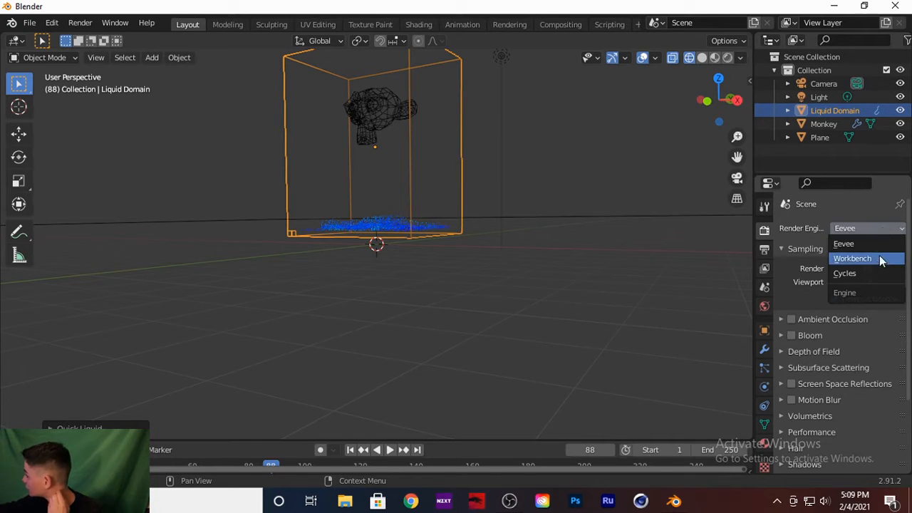
left_click(865, 275)
mouse_move(556, 265)
middle_mouse_down()
mouse_move(570, 271)
mouse_move(557, 271)
middle_mouse_up()
key("z")
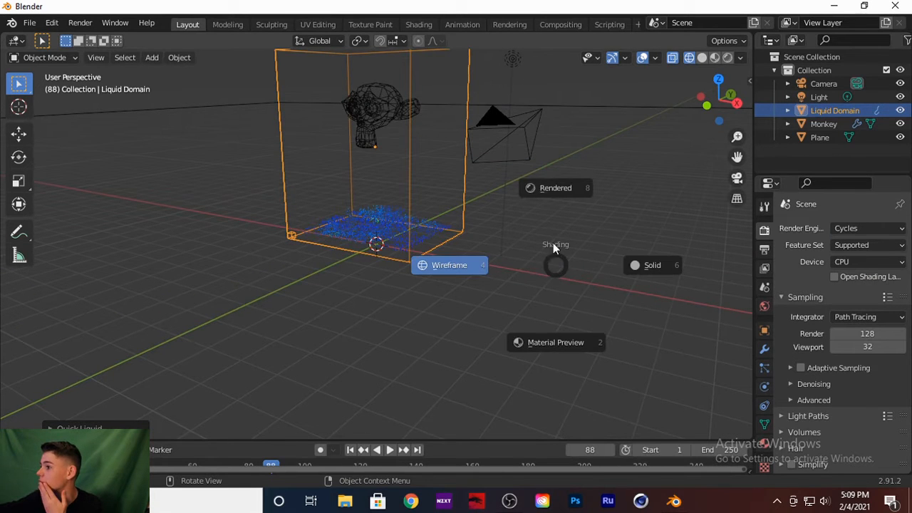
left_click(547, 210)
middle_click_drag(496, 216, 534, 208)
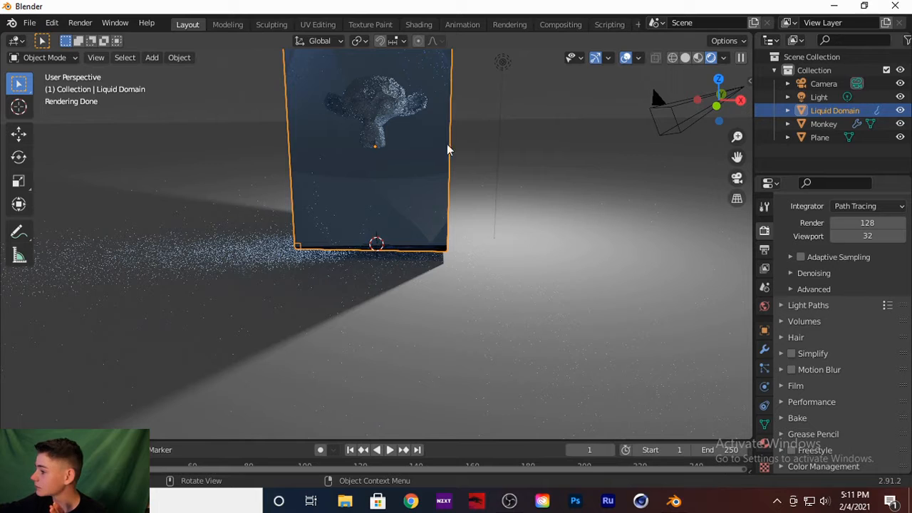
Step: Set the liquid domain's fluid cache type to All
left_click(766, 386)
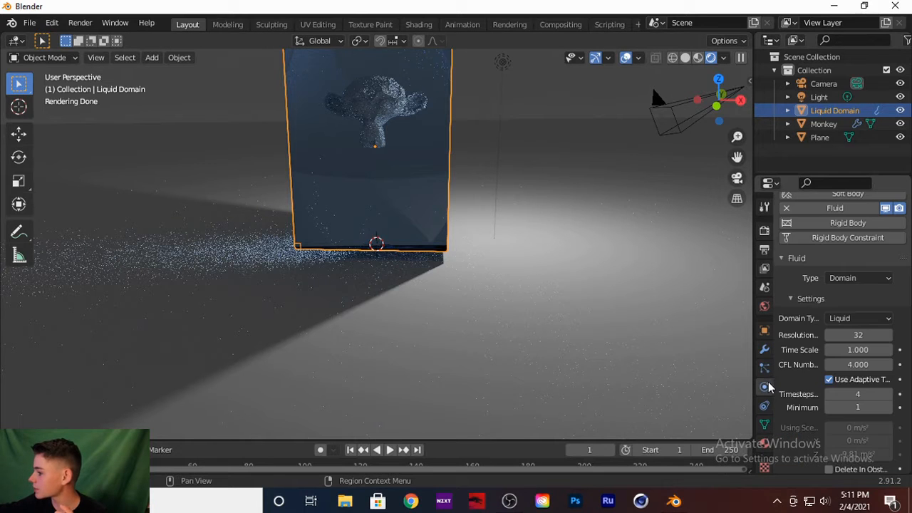
scroll(820, 348, "down", 15)
scroll(829, 349, "down", 5)
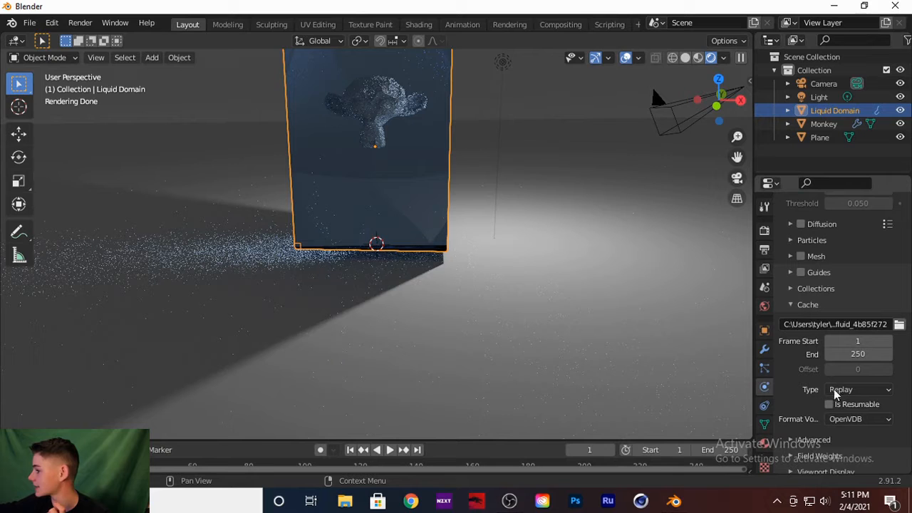
left_click(841, 391)
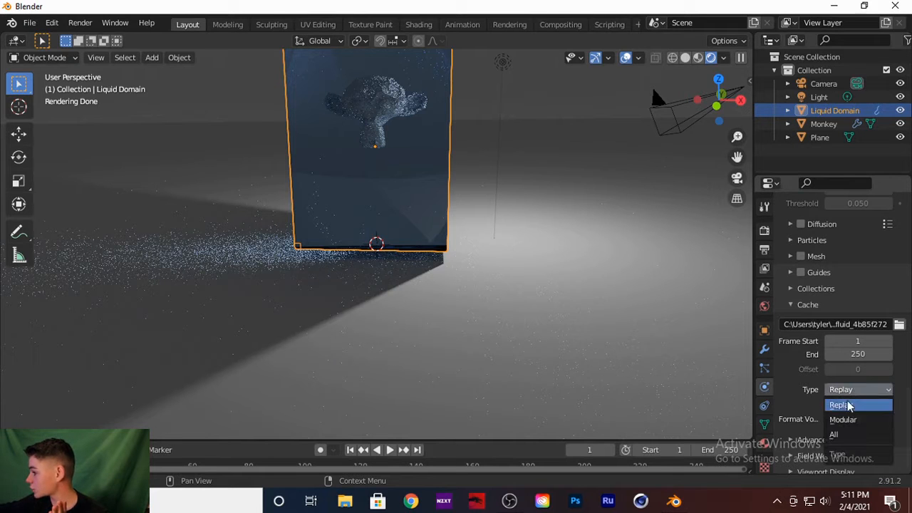
left_click(842, 434)
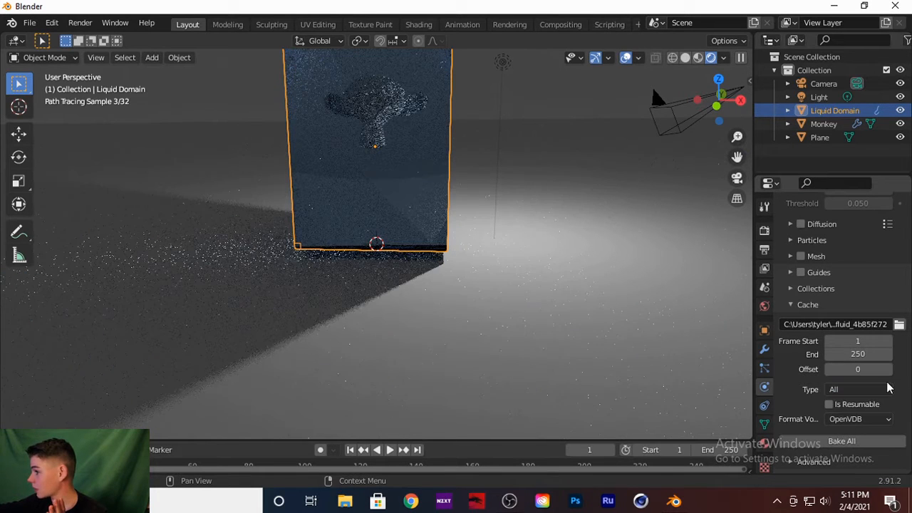
Step: Enable Mesh for the liquid domain and bake the entire fluid simulation
left_click(801, 256)
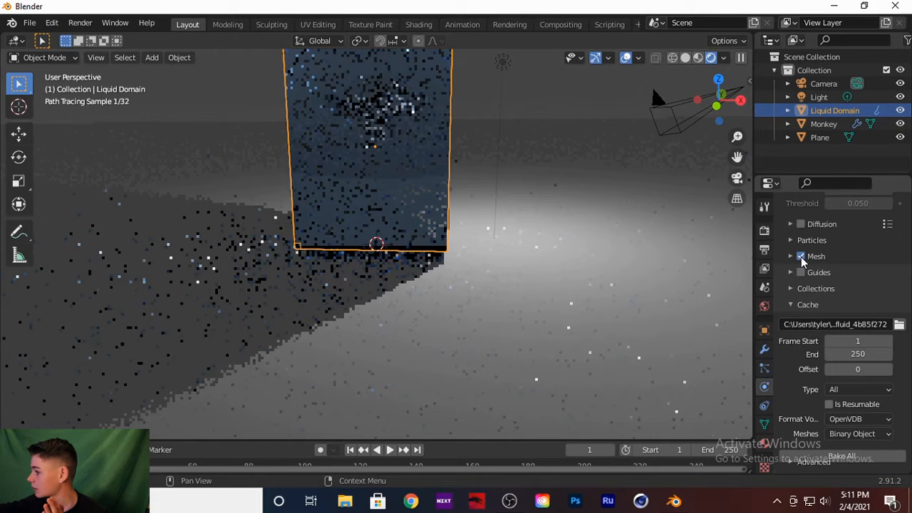
left_click(855, 455)
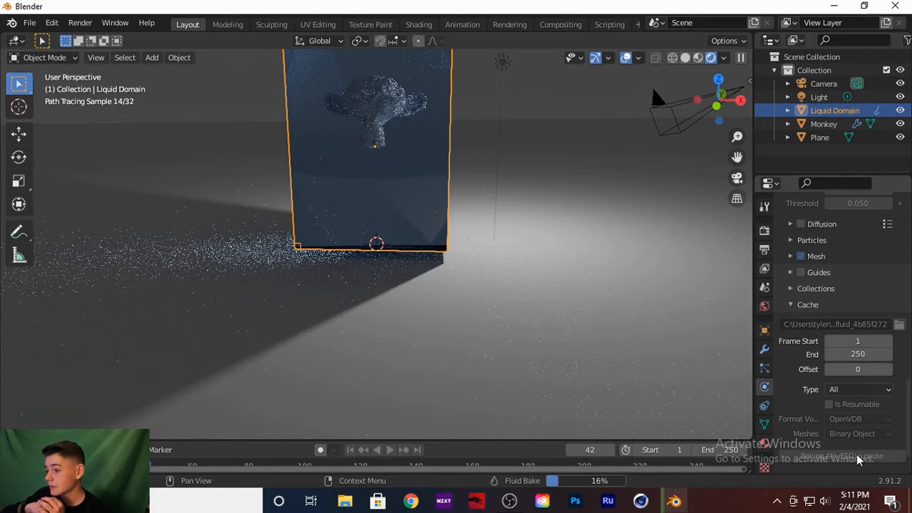
key("Escape")
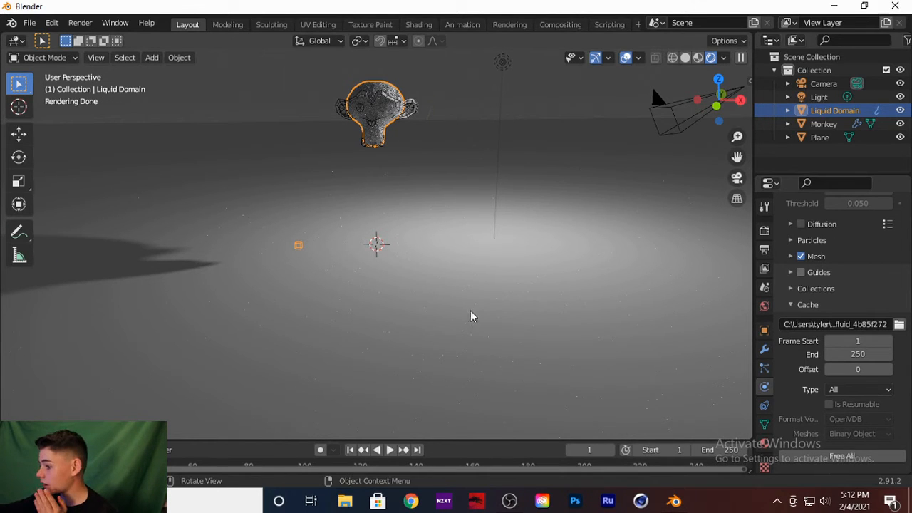
Step: Play the baked simulation, pause it at frame 53 and examine the liquid mesh up close
key("space")
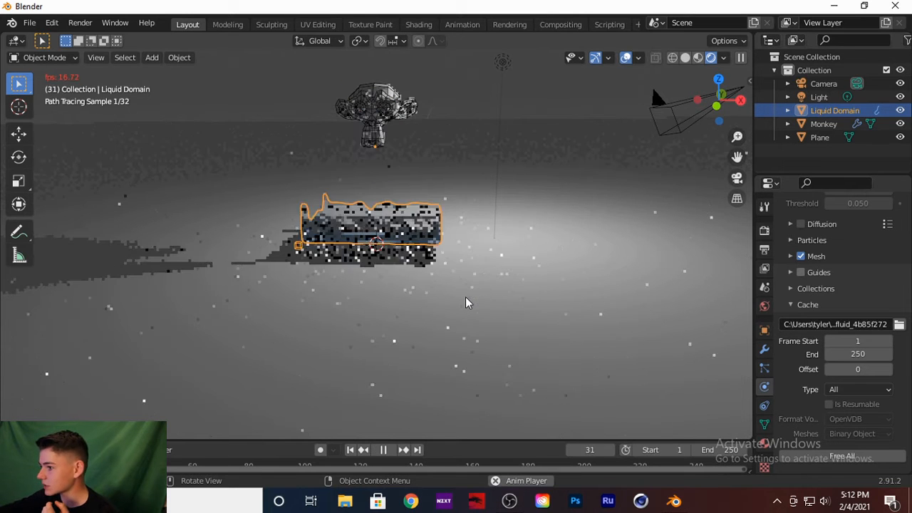
key("space")
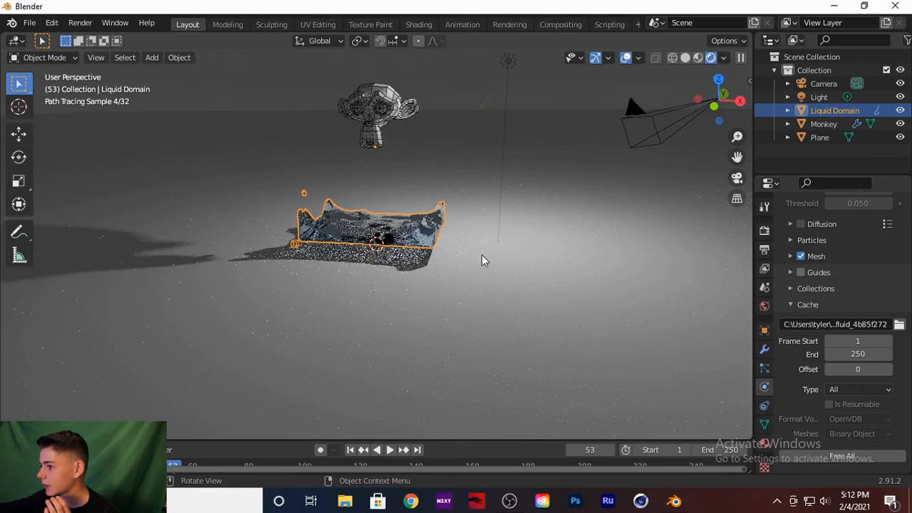
scroll(481, 255, "up", 8)
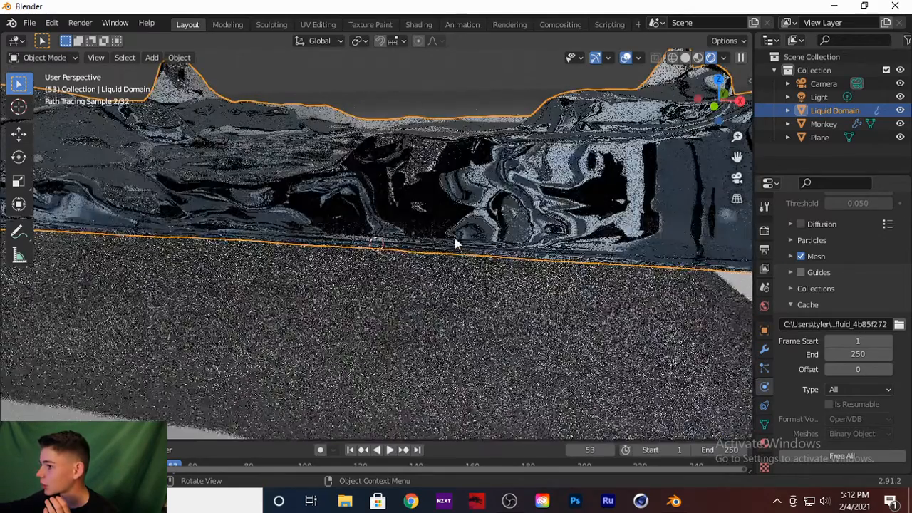
middle_click_drag(455, 239, 491, 248)
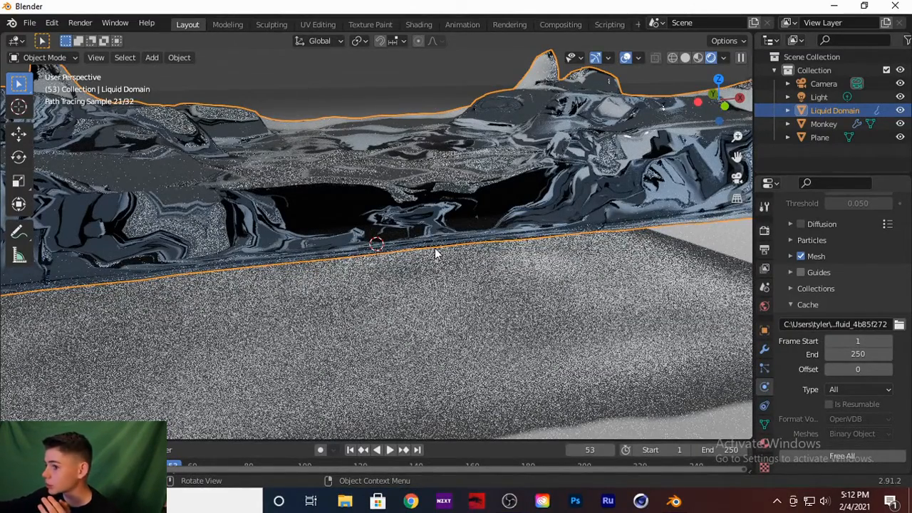
scroll(436, 251, "down", 4)
scroll(435, 249, "down", 8)
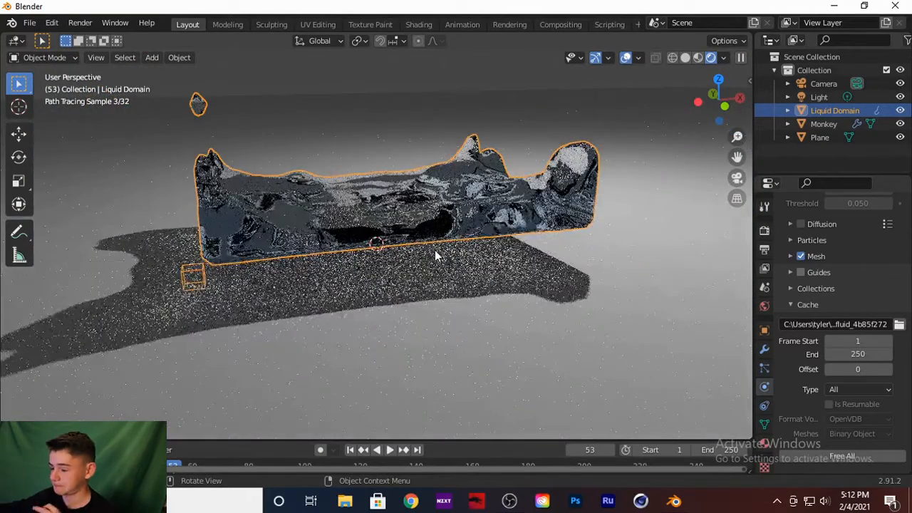
Step: Check the liquid mesh in wireframe, switch the viewport to solid shading and deselect the liquid domain
key("z")
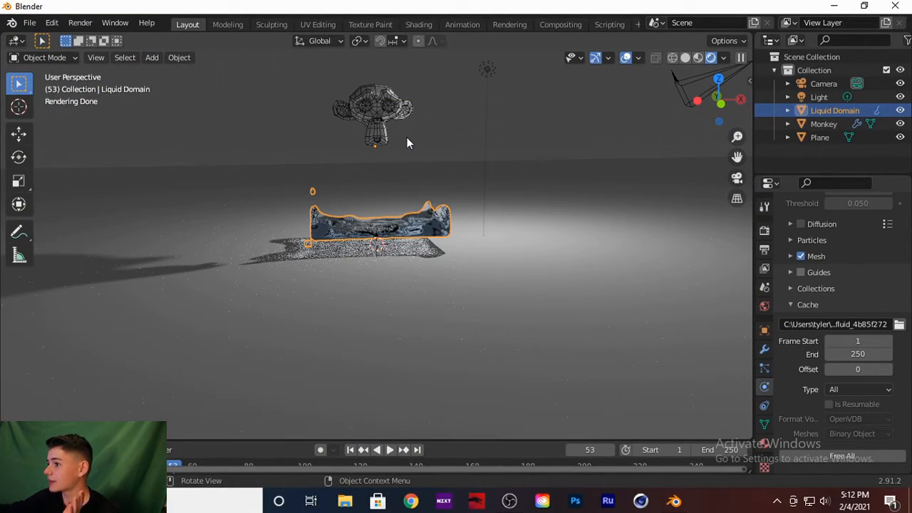
key("z")
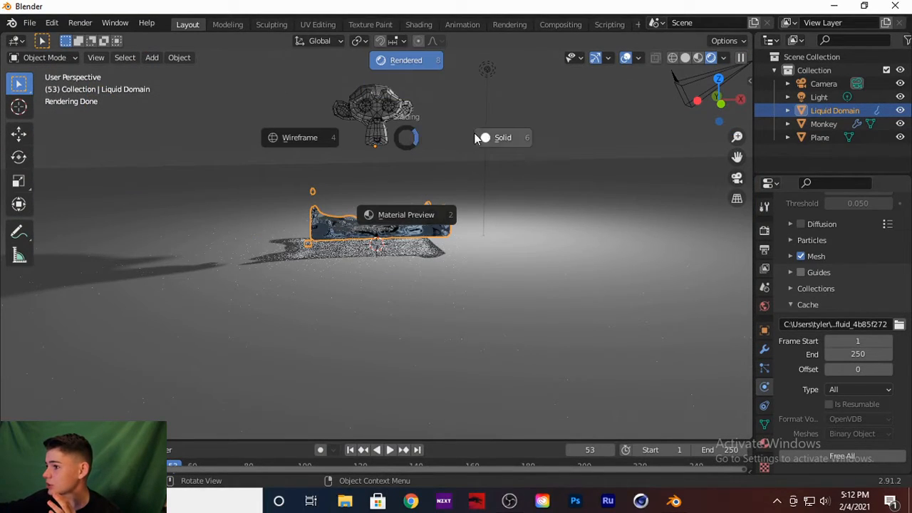
left_click(273, 142)
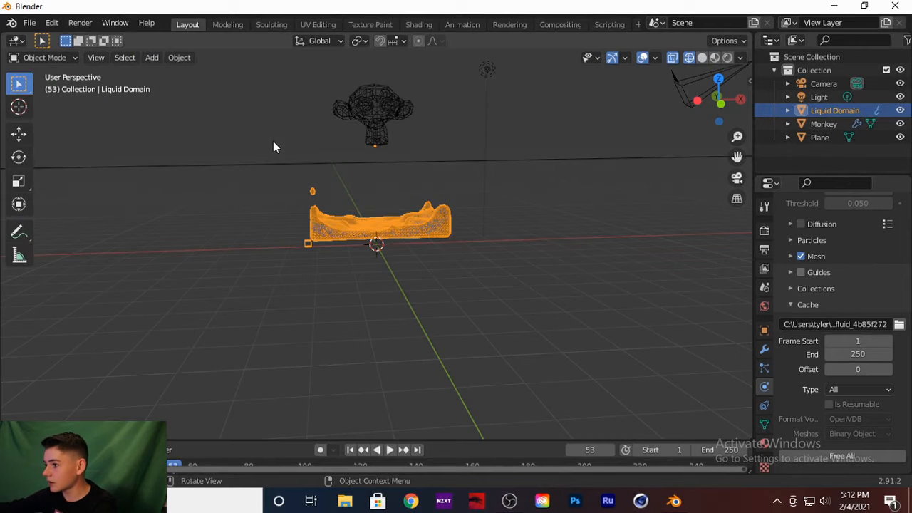
key("z")
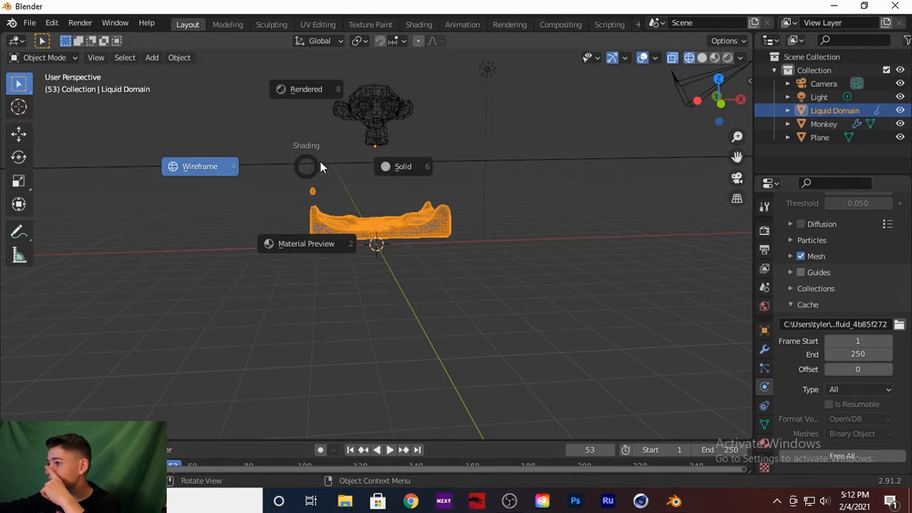
left_click(407, 166)
left_click(524, 123)
middle_click_drag(513, 129, 504, 134)
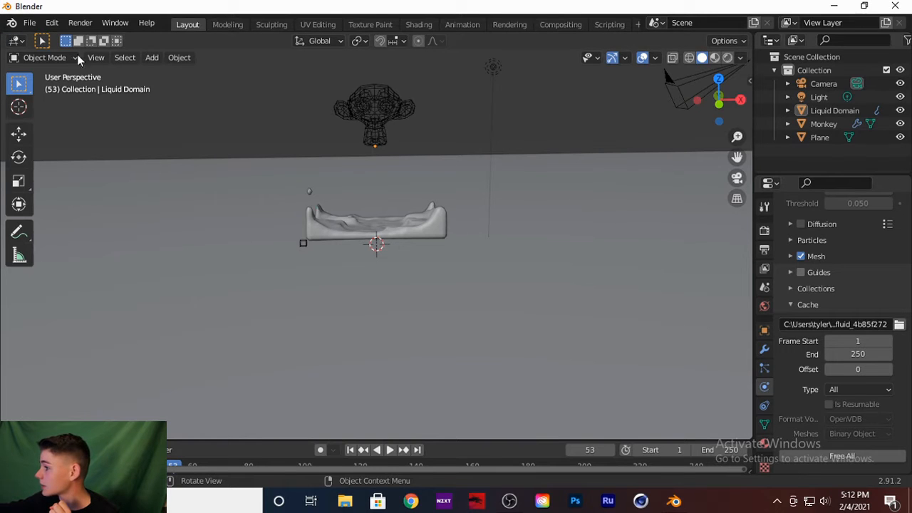
Step: Split the 3D viewport vertically into two side-by-side views and adjust the divider between them
right_click(753, 219)
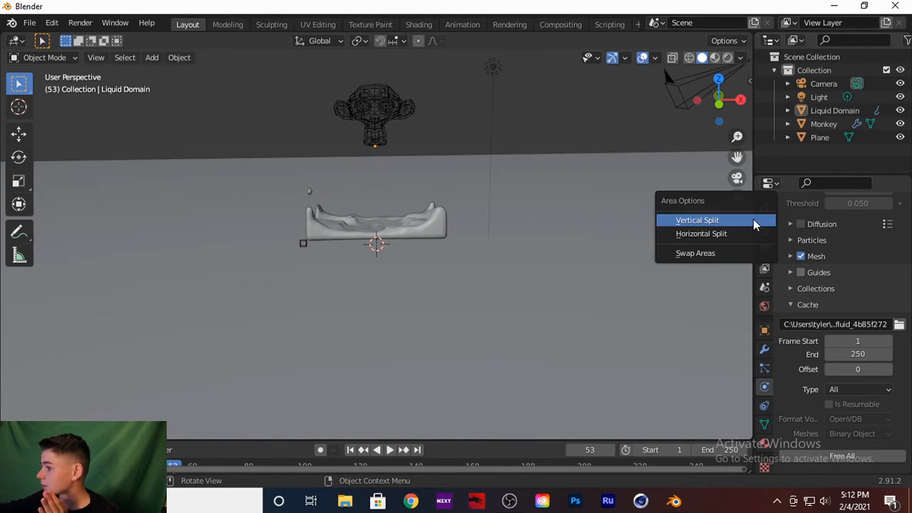
left_click(717, 221)
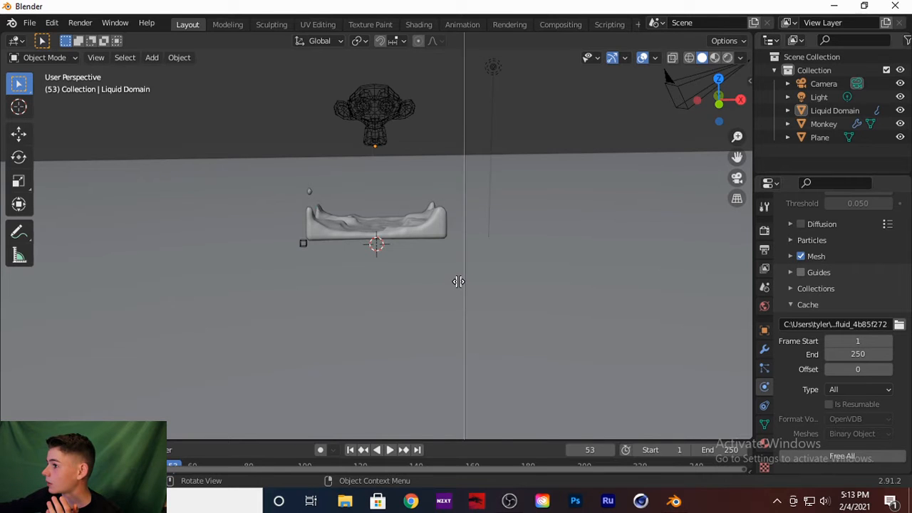
left_click(452, 277)
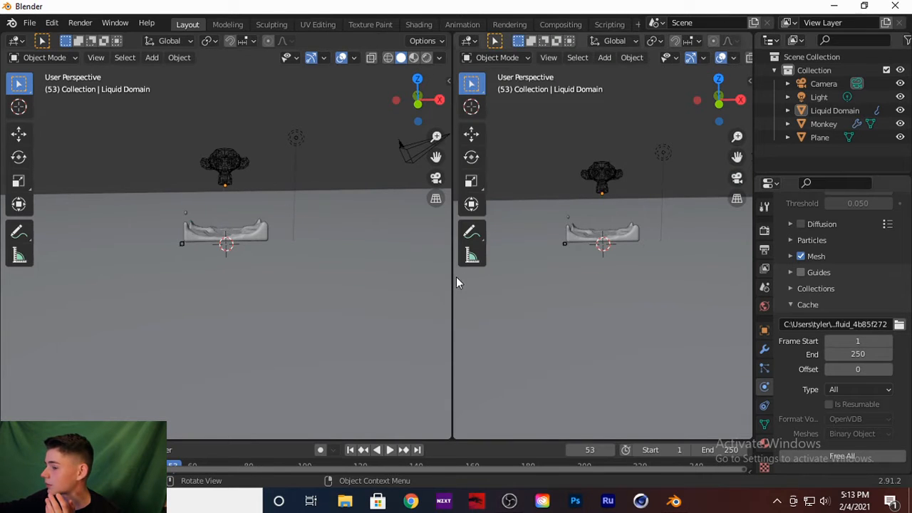
left_click_drag(448, 276, 432, 214)
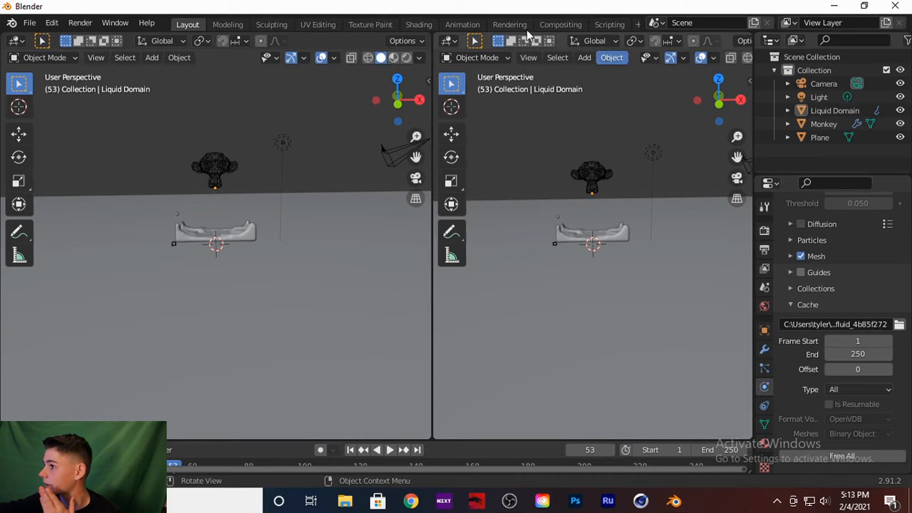
Step: Turn the second 3D view into a Shader Editor, collapse its sidebar and bring the liquid domain's material nodes into view
left_click(448, 40)
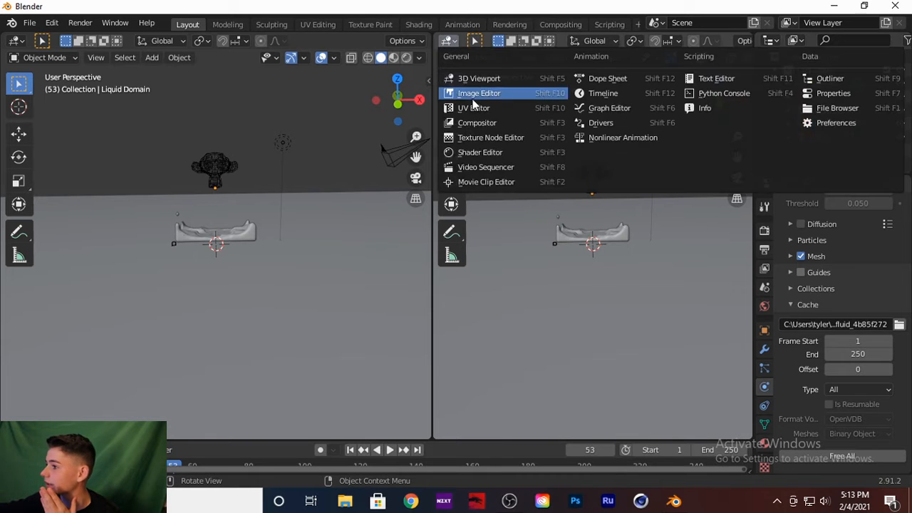
left_click(480, 153)
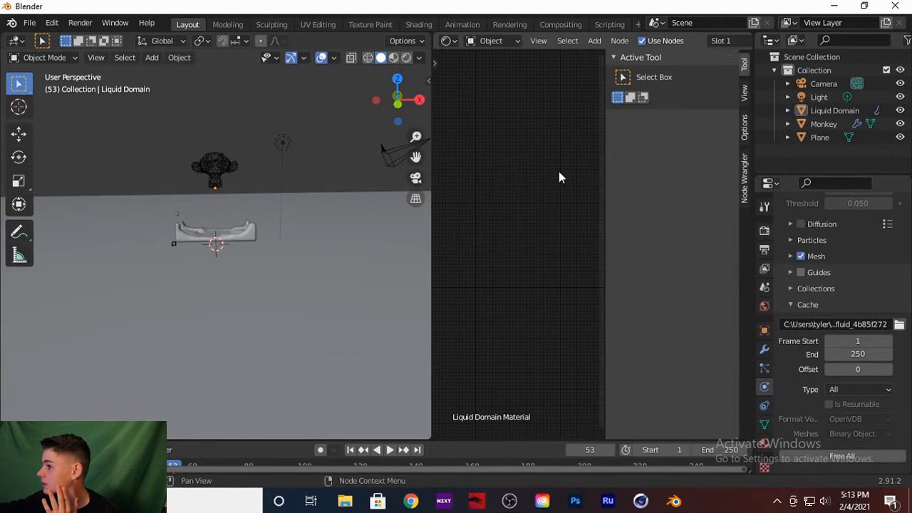
left_click_drag(604, 171, 749, 182)
middle_click_drag(700, 248, 577, 221)
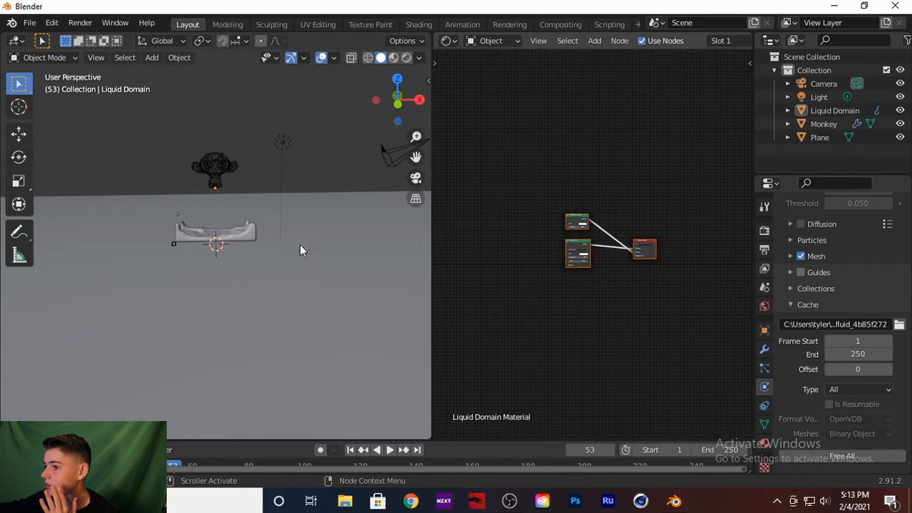
Step: Select the monkey, widen the Shader Editor area and add a new material to the monkey
left_click(222, 168)
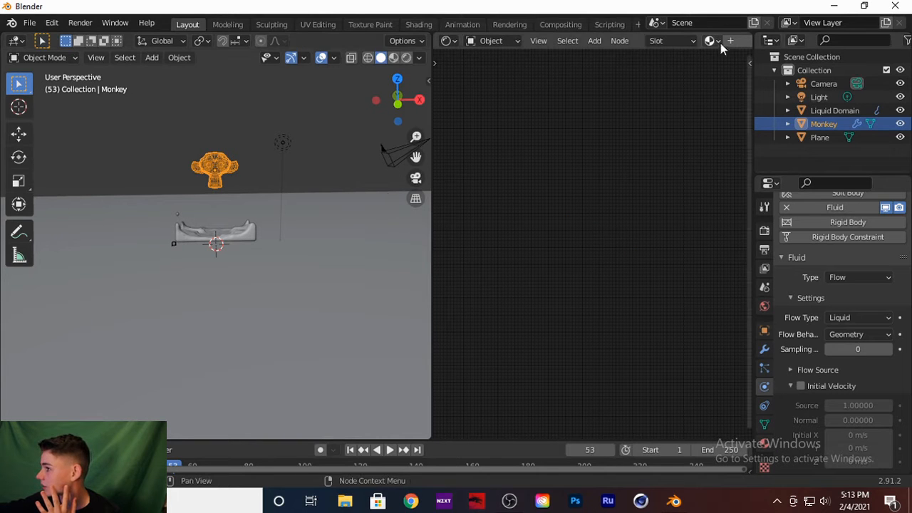
left_click_drag(751, 80, 798, 72)
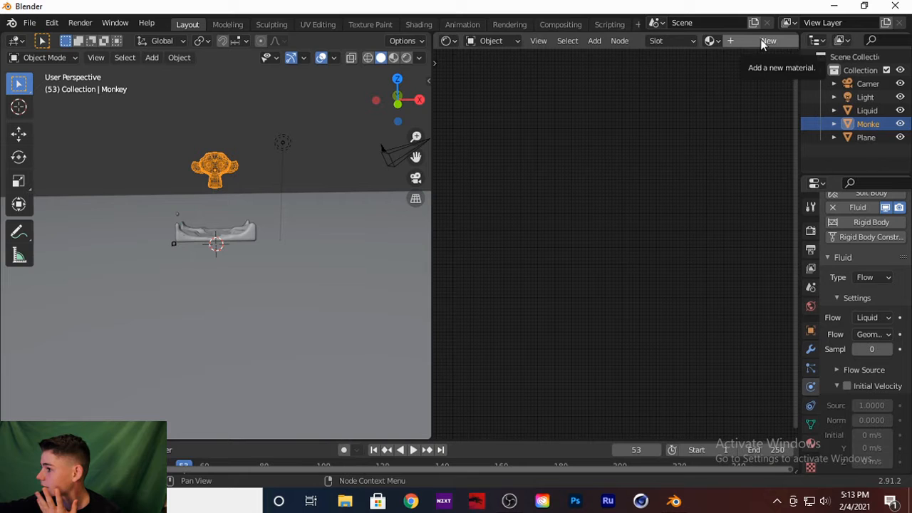
left_click(762, 43)
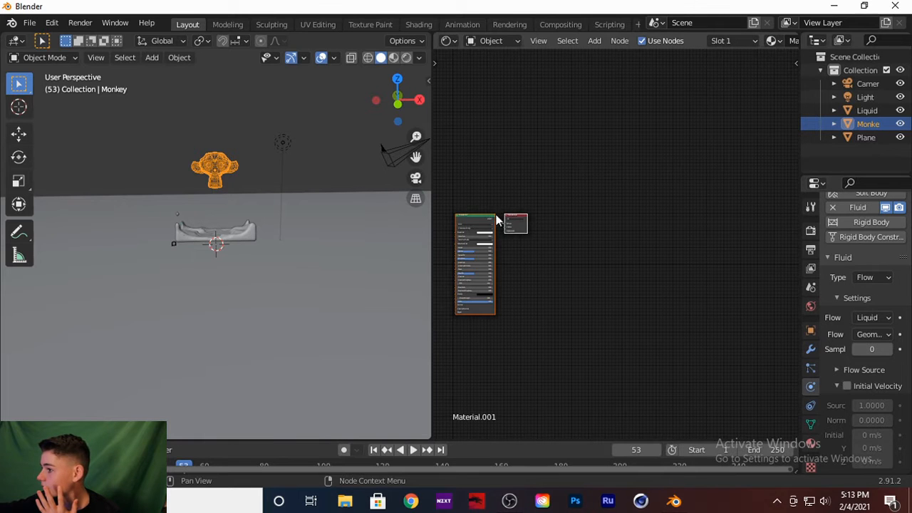
middle_click_drag(474, 219, 562, 179)
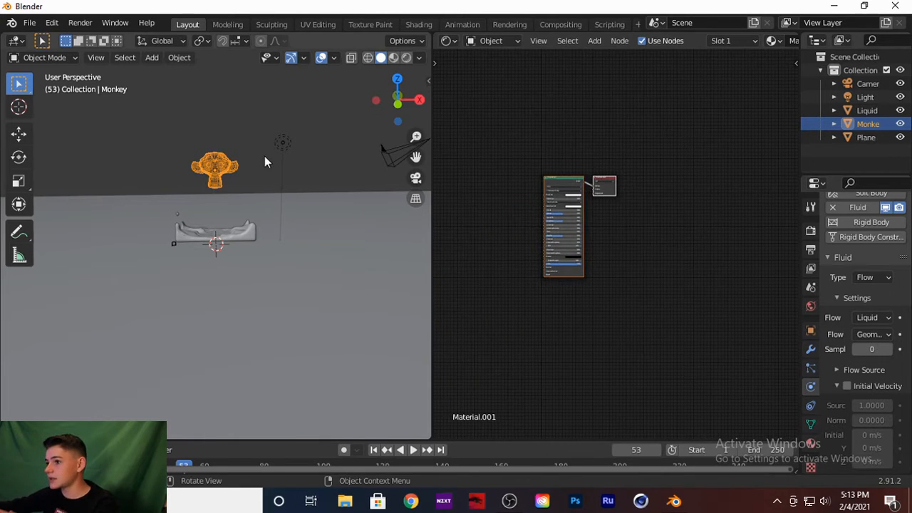
Step: Show the viewport in Material Preview shading and examine the liquid mesh up close from slightly above
key("z")
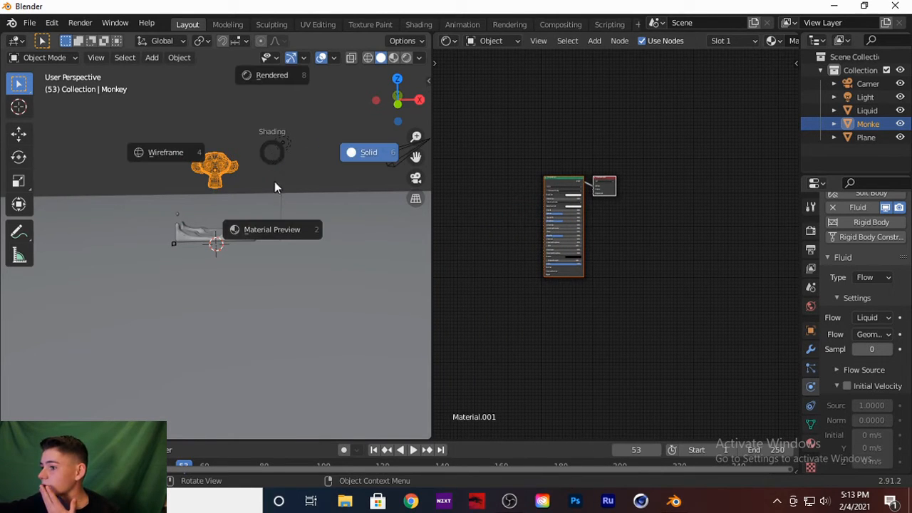
left_click(266, 203)
scroll(269, 175, "up", 5)
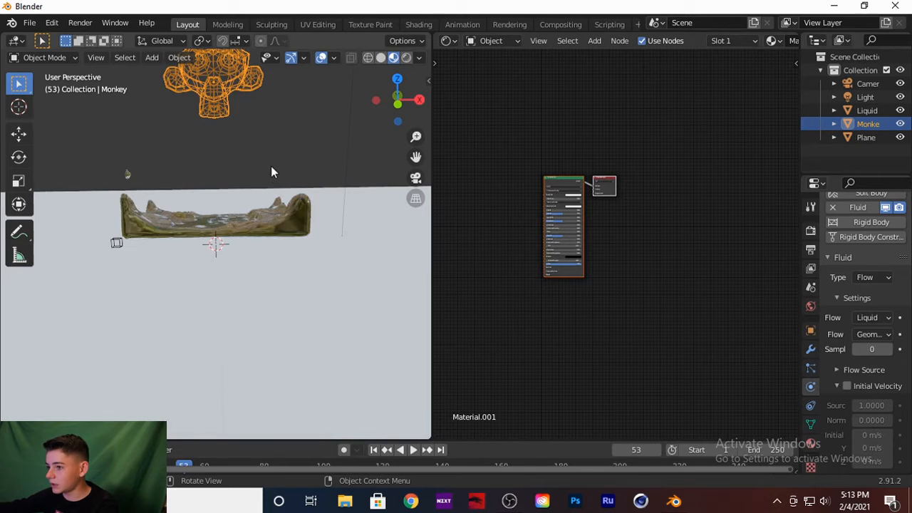
middle_click_drag(285, 227, 290, 279)
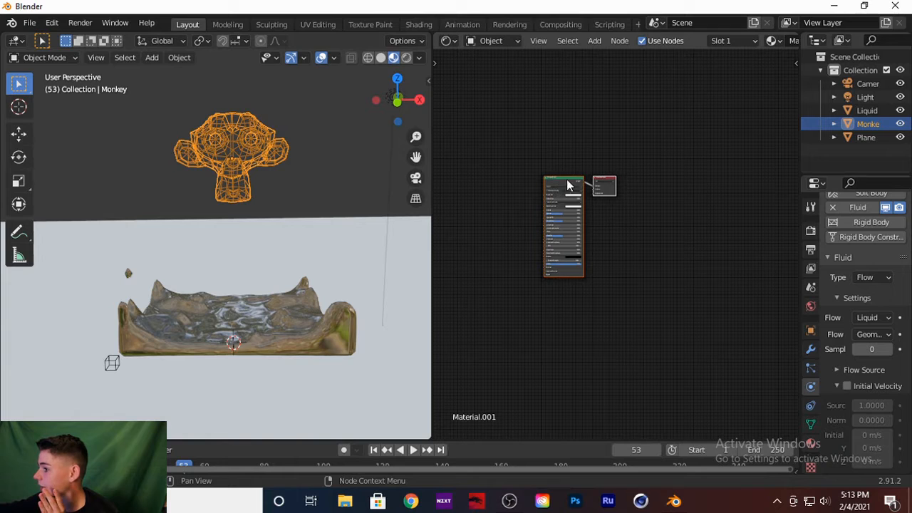
Step: Add a Principled Texture Setup to the monkey's shader using the Wood051_4K Color, Displacement, Normal and Roughness images from Downloads\Floor Material
left_click(565, 186)
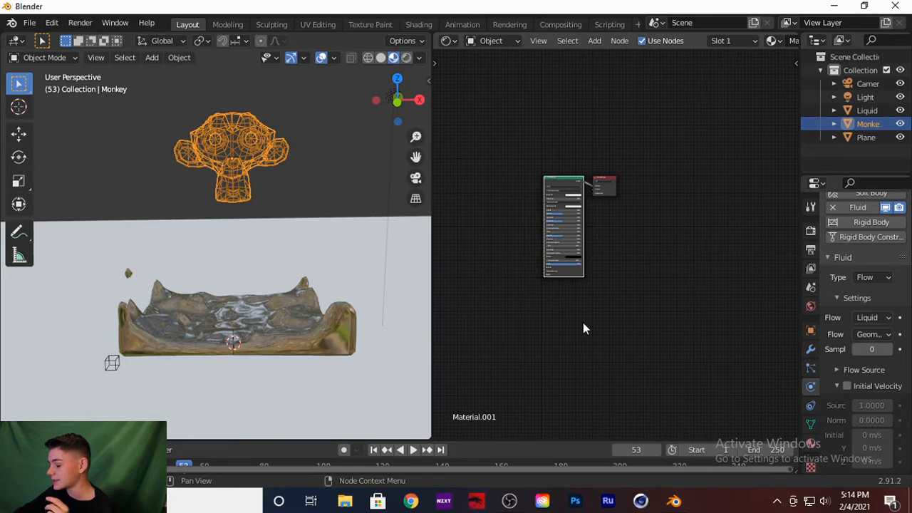
key("ctrl+shift+t")
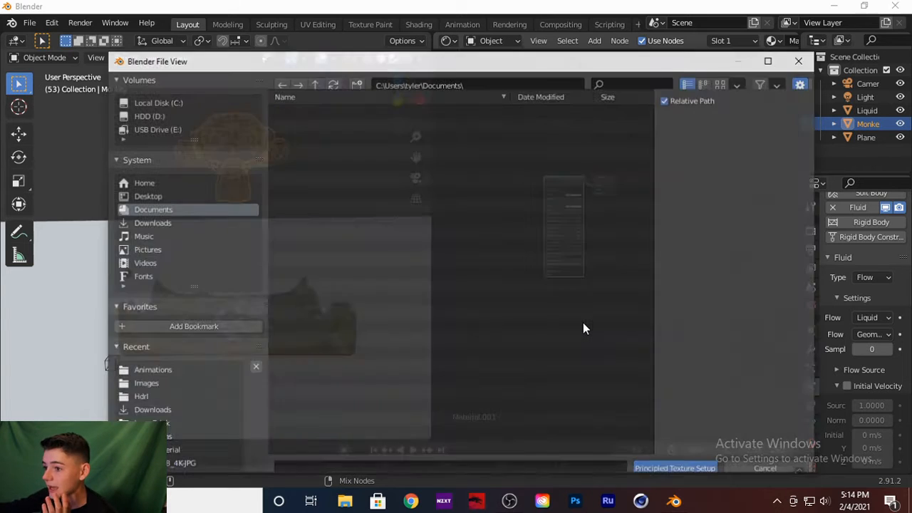
left_click(153, 223)
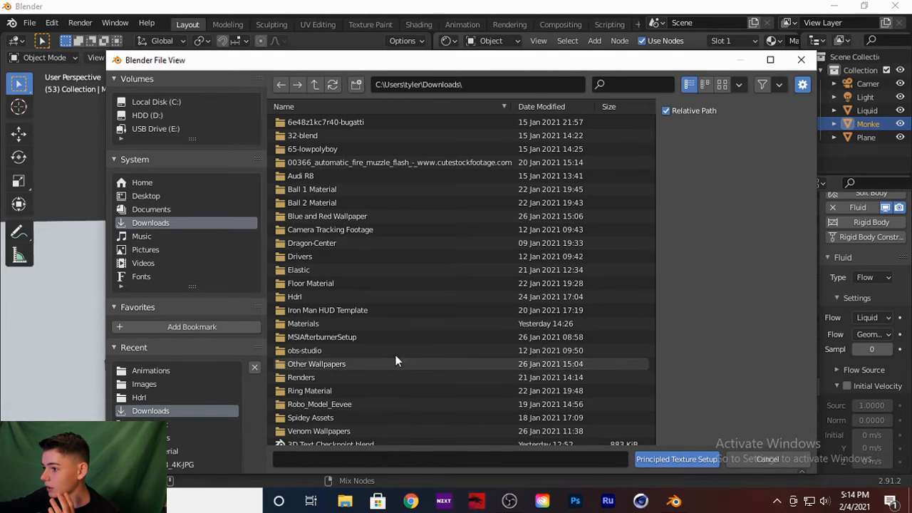
double_click(339, 282)
key("a")
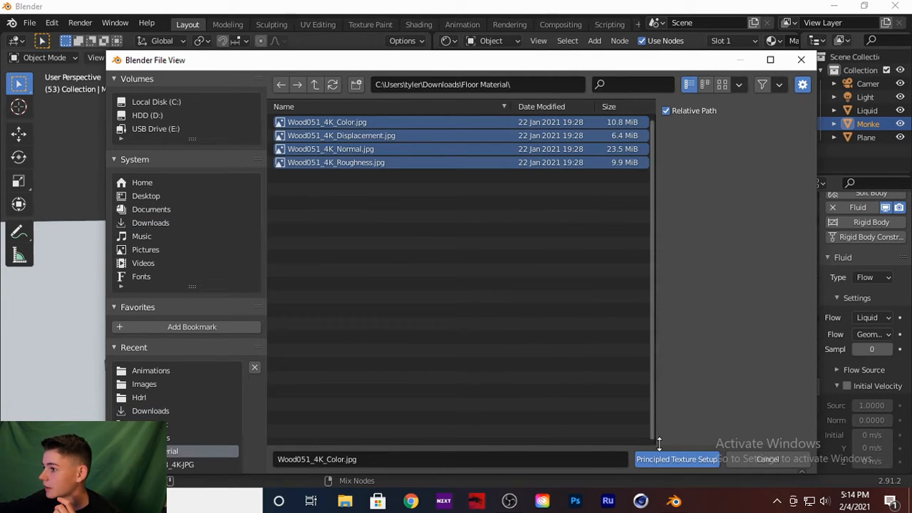
left_click(464, 285)
left_click_drag(372, 241, 411, 233)
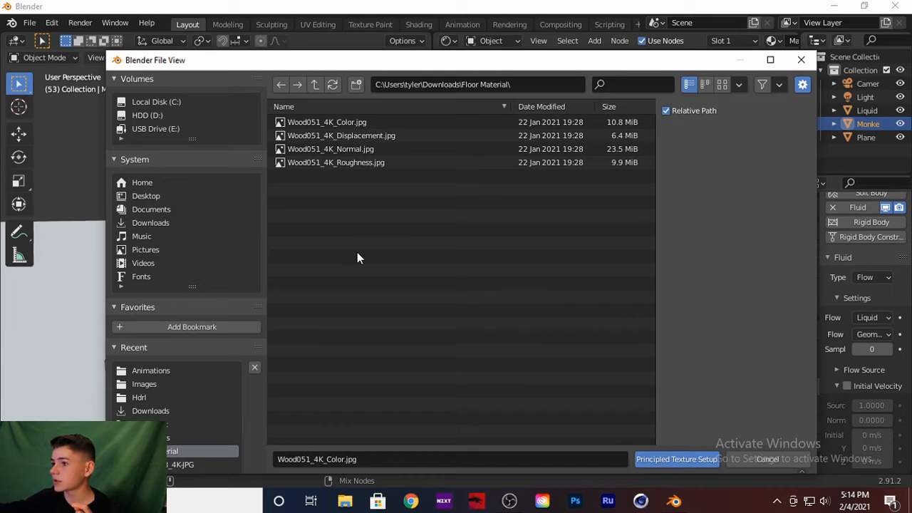
left_click_drag(330, 222, 392, 135)
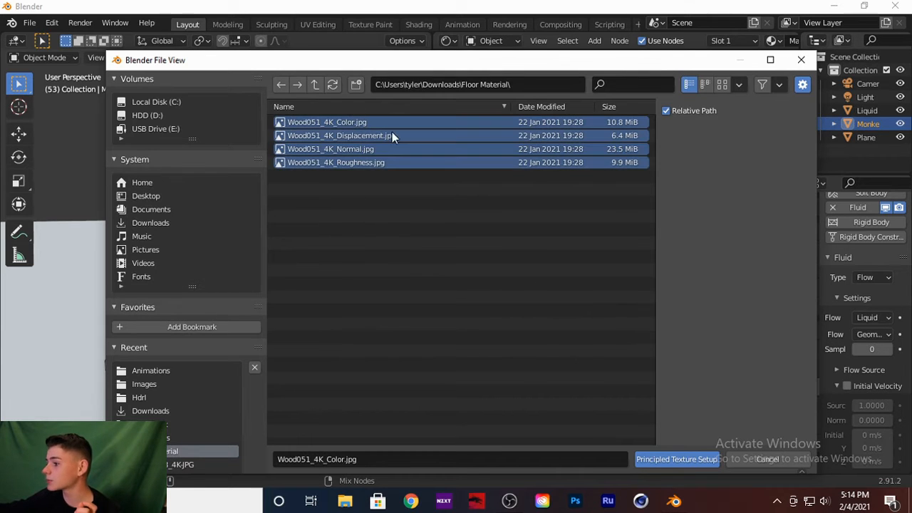
left_click(670, 464)
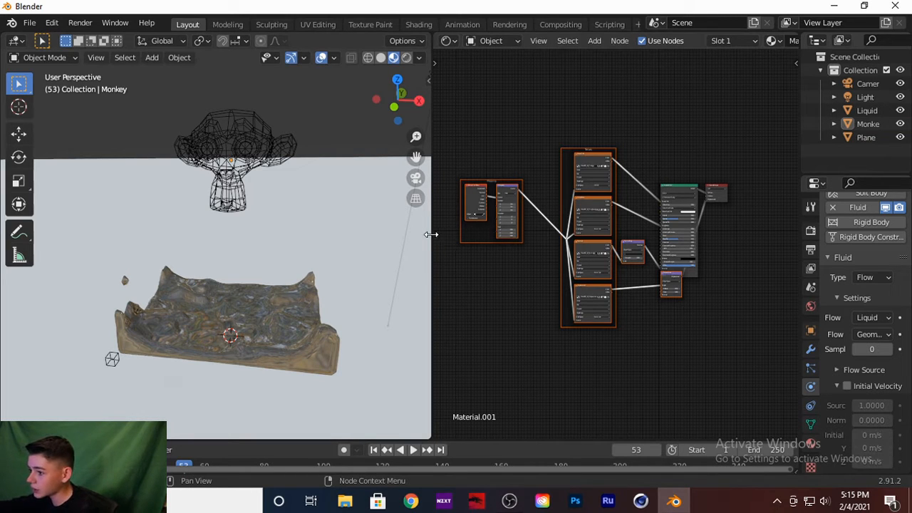
Step: Join the Shader Editor area into the 3D viewport so that only the viewport remains
right_click(432, 234)
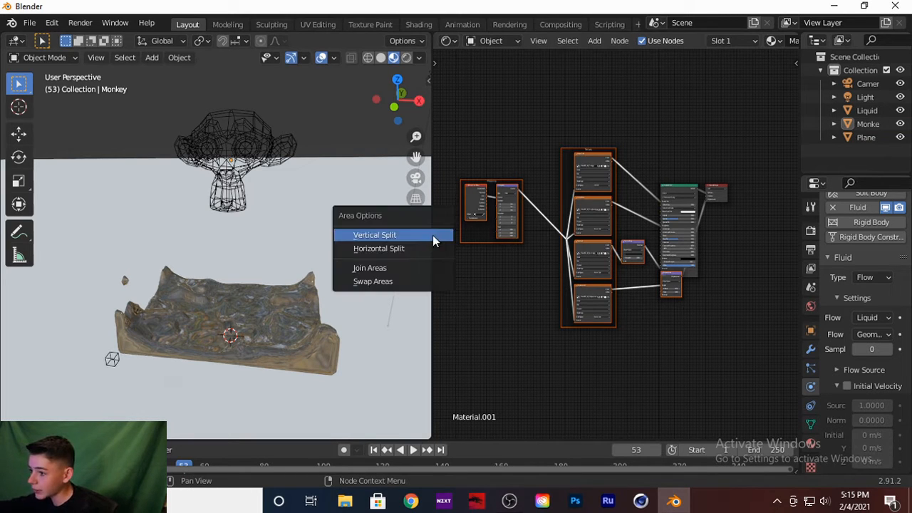
left_click(389, 275)
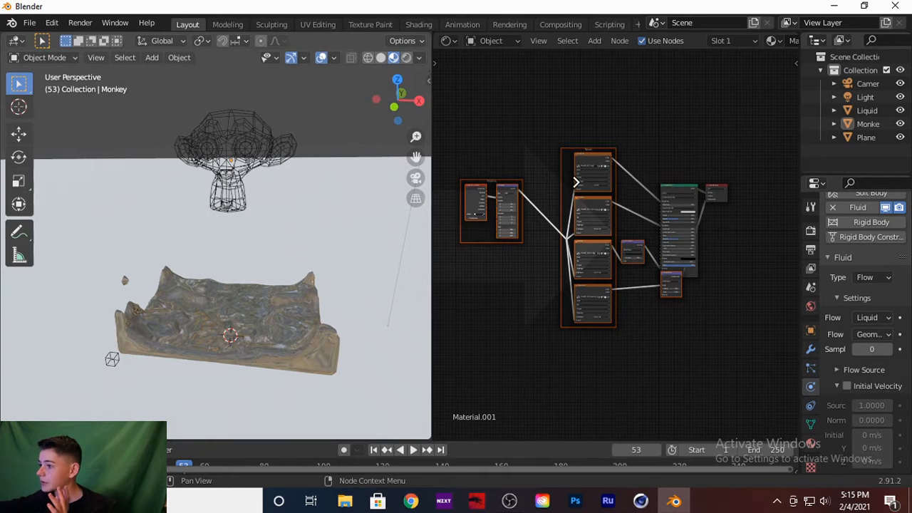
left_click(576, 193)
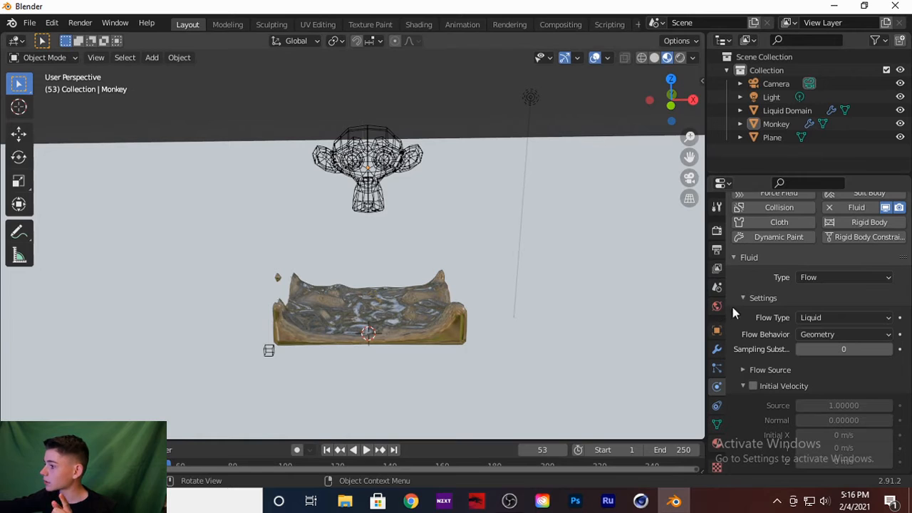
Step: Set the World background color to an Environment Texture using lilienstein_4k.hdr from the Downloads\HdrI folder
left_click(717, 308)
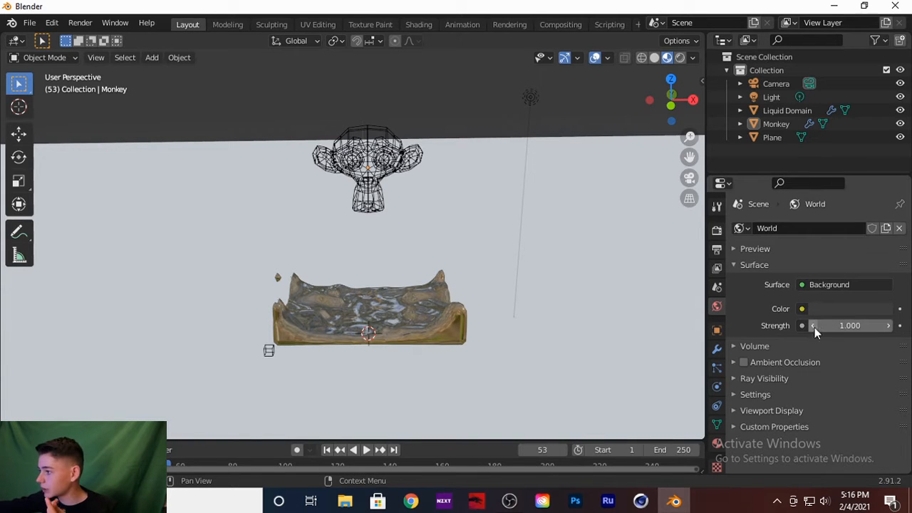
left_click(802, 309)
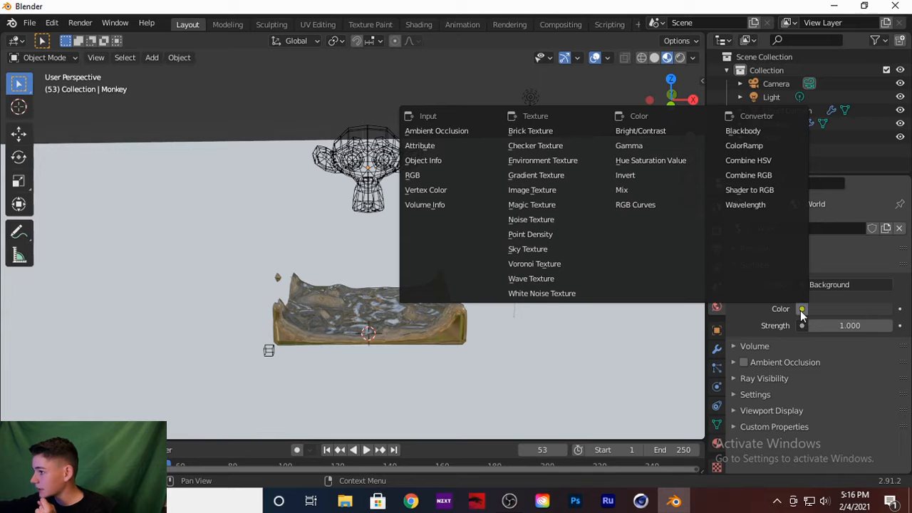
left_click(574, 160)
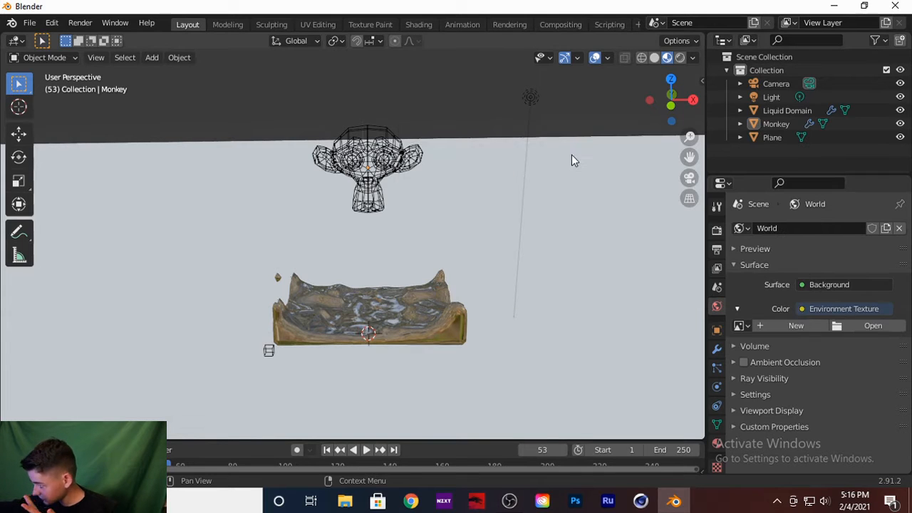
left_click(851, 328)
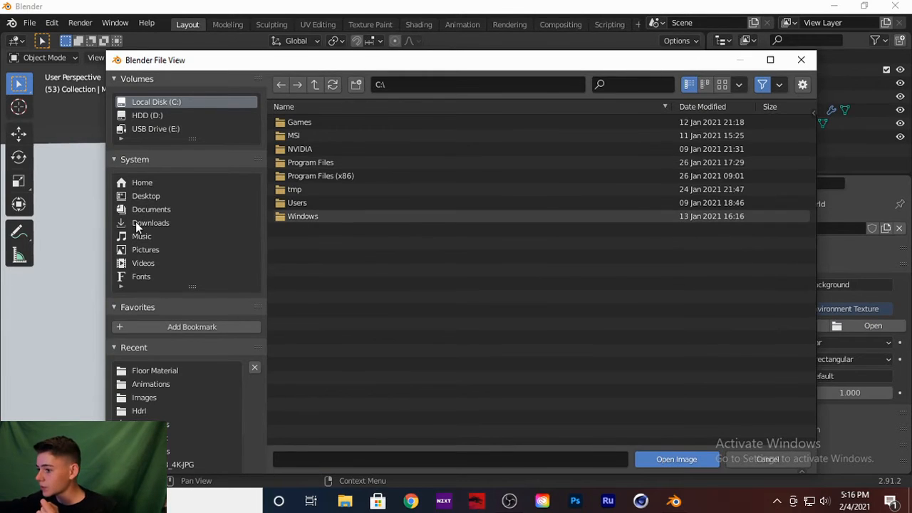
left_click(135, 222)
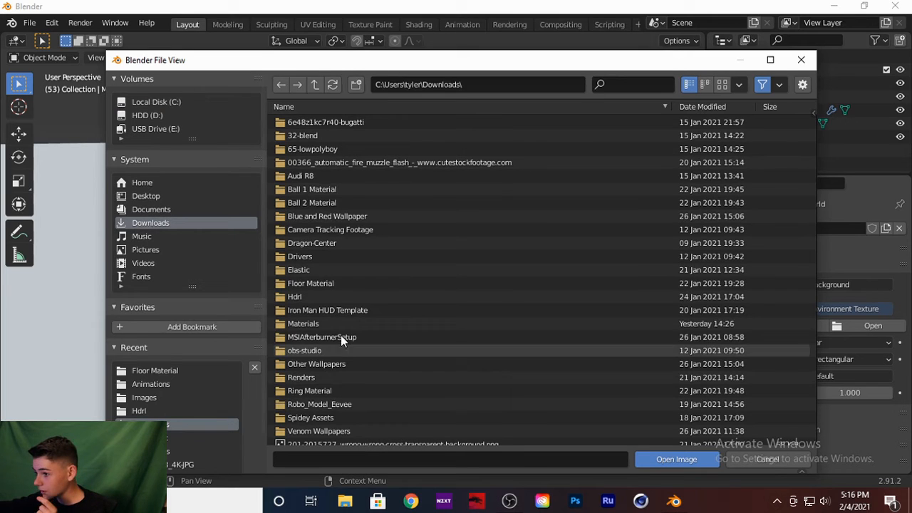
left_click(312, 297)
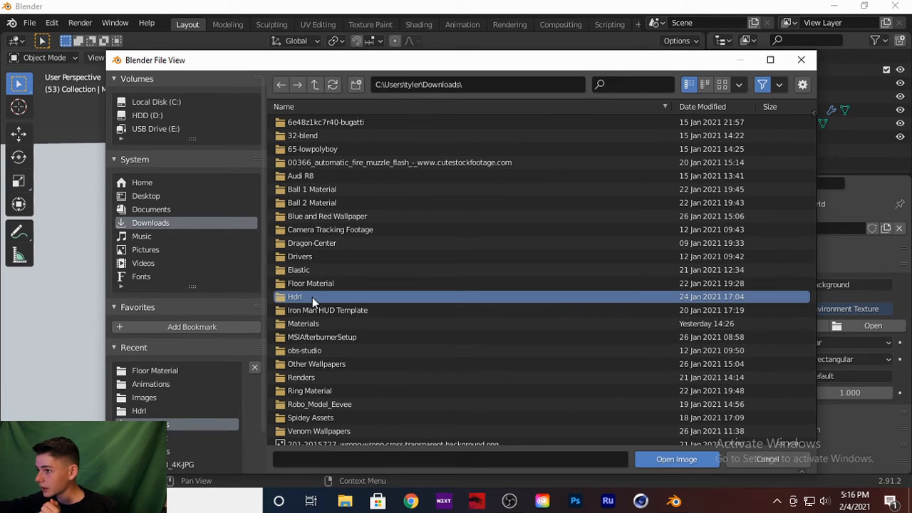
double_click(312, 297)
left_click(336, 135)
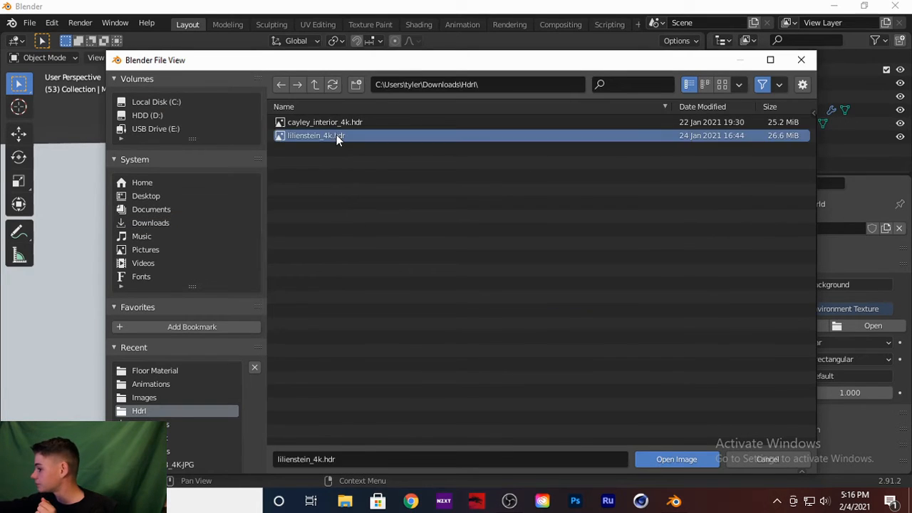
left_click(661, 459)
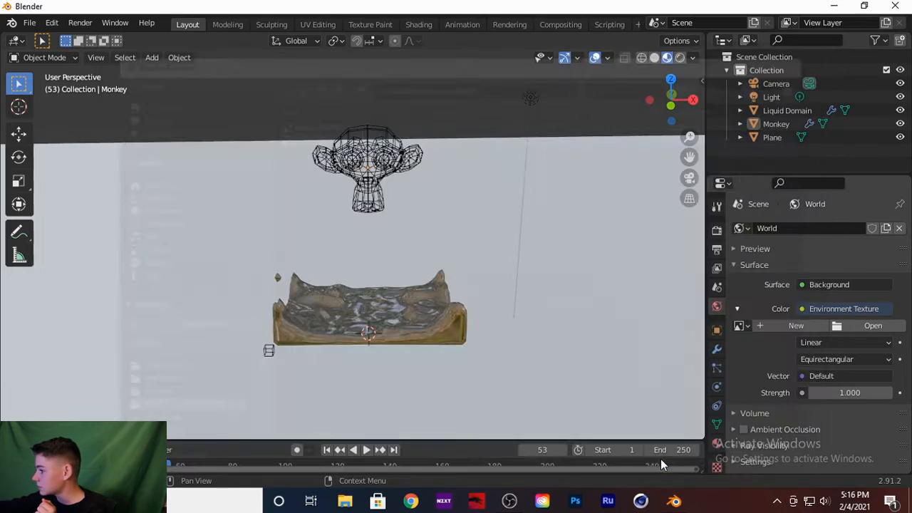
Step: Switch the viewport to Rendered shading and inspect the liquid and HDRI background from several sides
key("z")
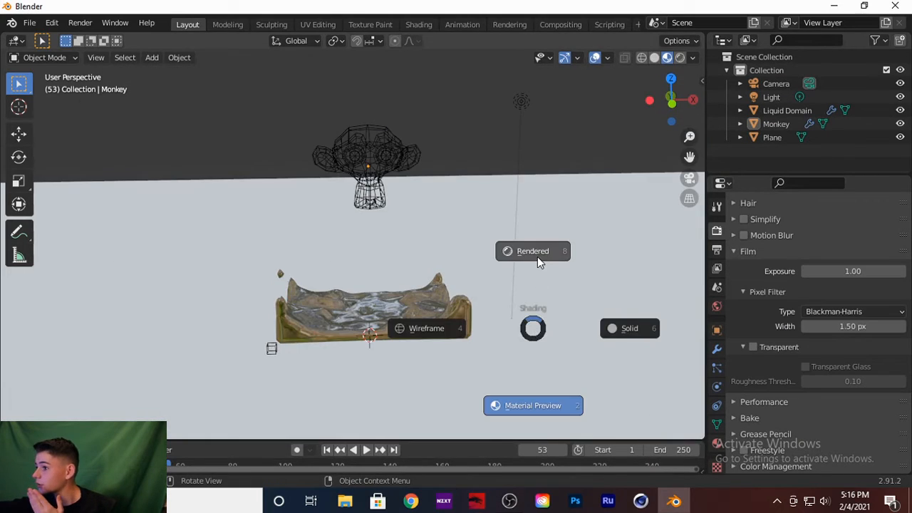
left_click(537, 261)
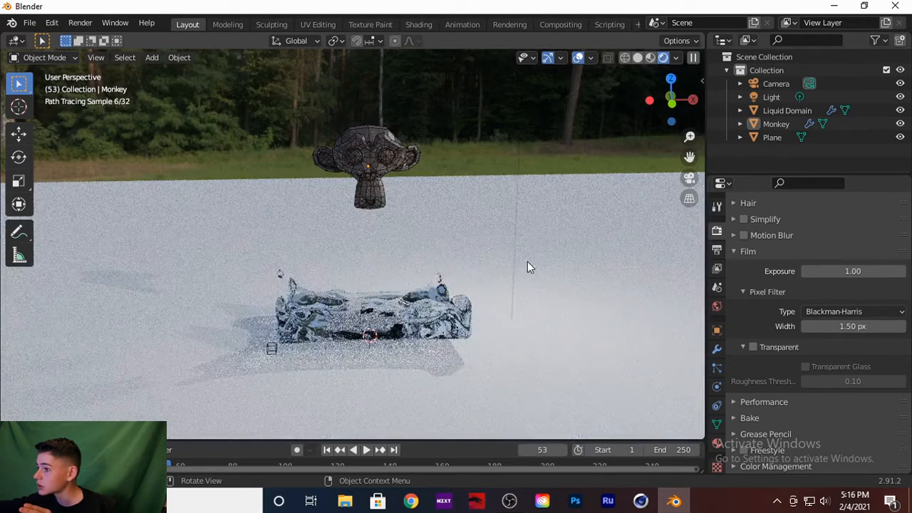
middle_click_drag(453, 219, 247, 165)
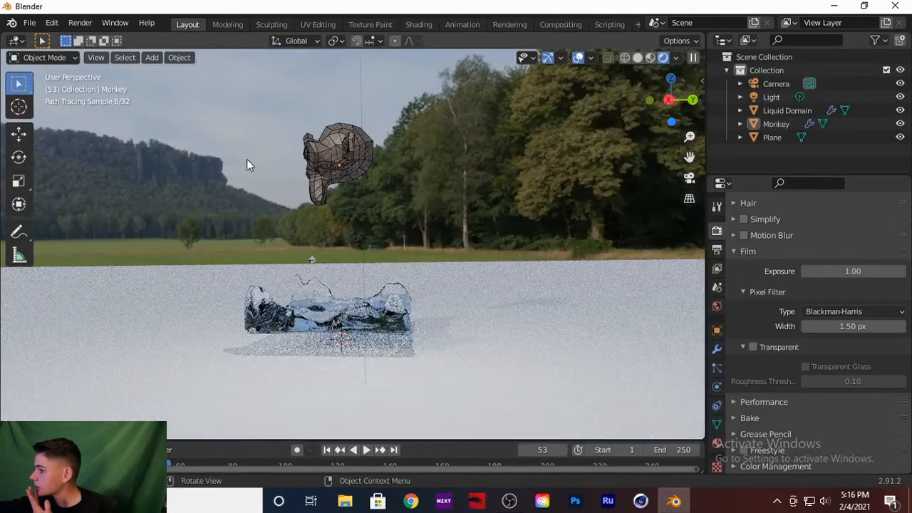
middle_click_drag(576, 240, 645, 266)
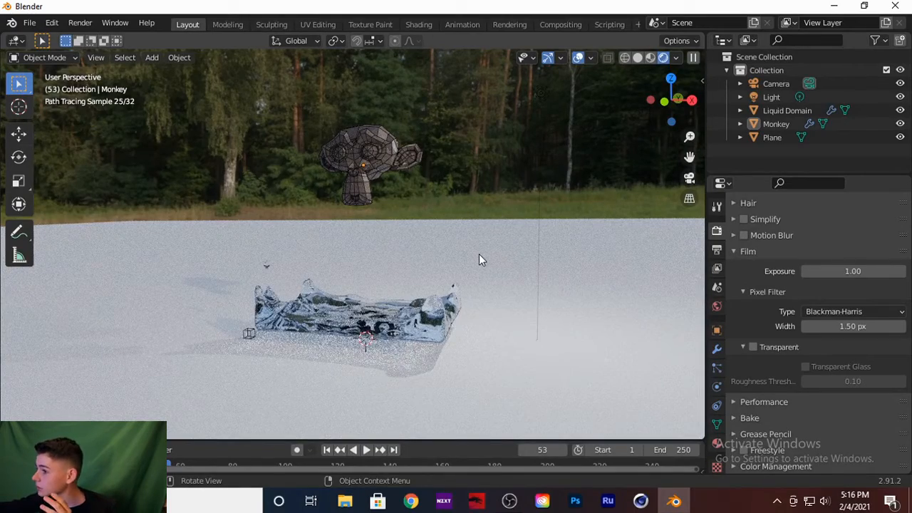
Step: Delete the default light from the scene
scroll(516, 214, "down", 5)
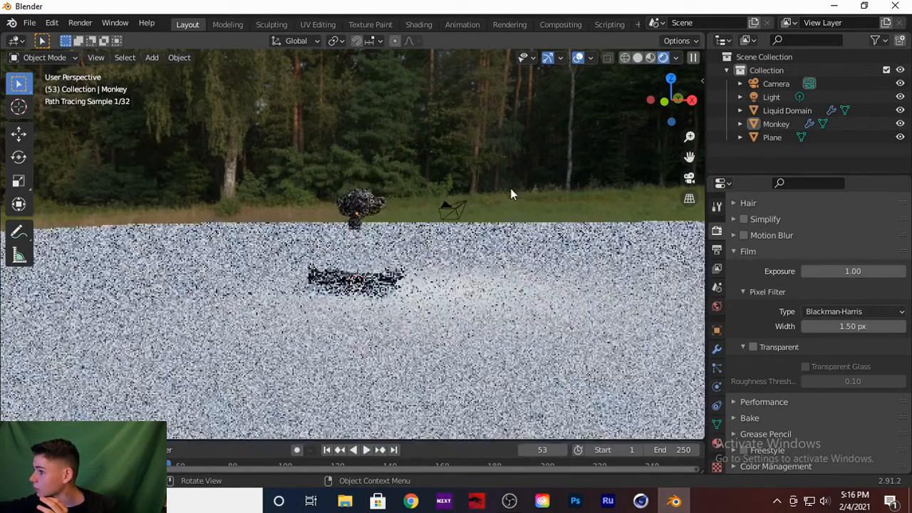
scroll(477, 208, "up", 3)
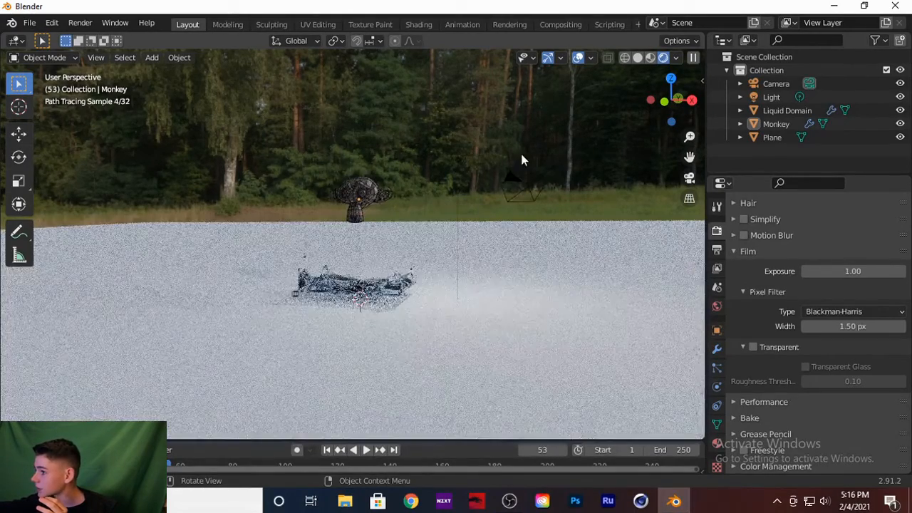
left_click(468, 161)
key("Delete")
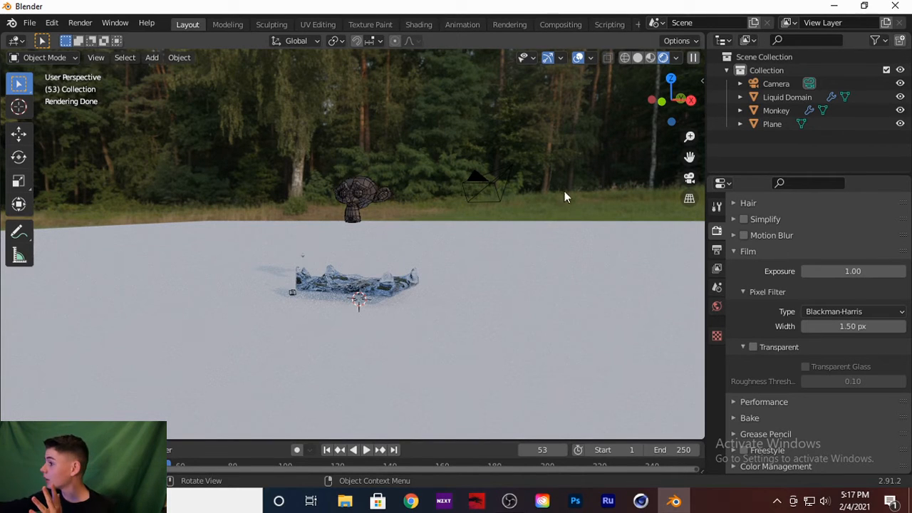
Step: Enable the Transparent option in the Film render settings so the HDRI background is hidden
scroll(748, 286, "up", 5)
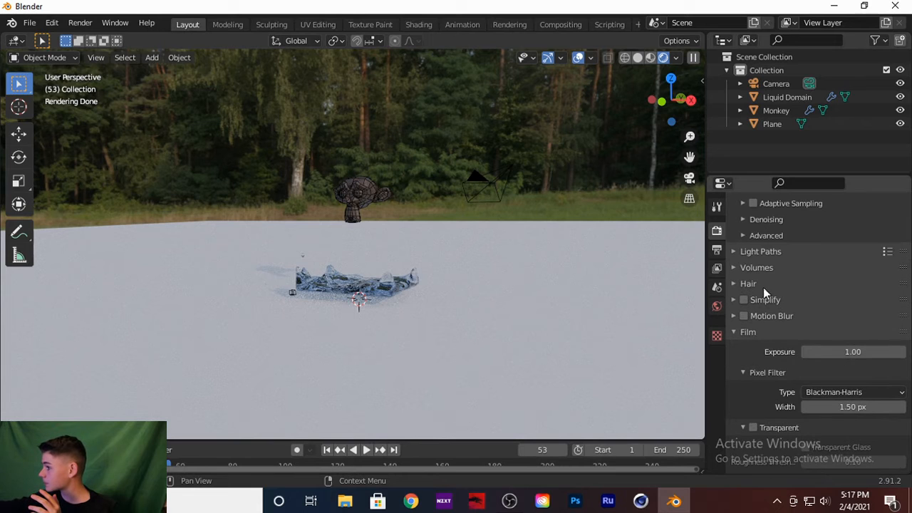
scroll(764, 288, "up", 3)
left_click(751, 386)
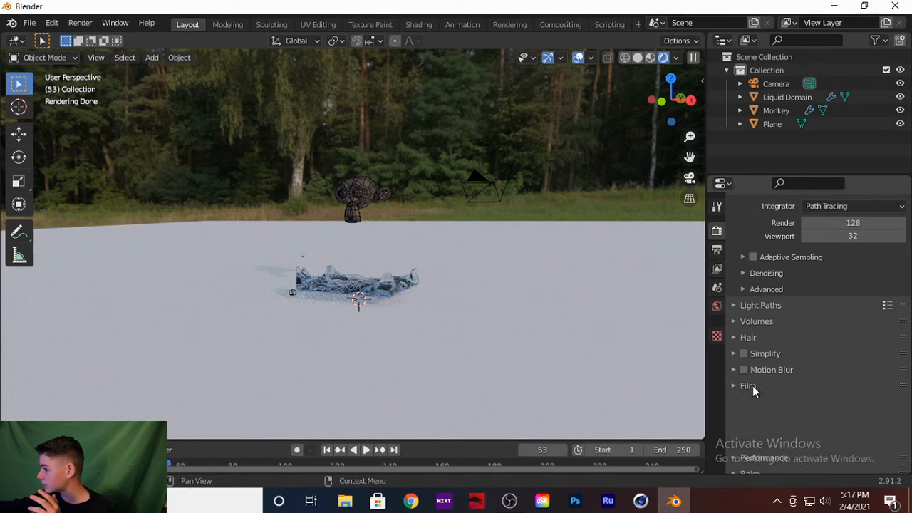
left_click(788, 386)
scroll(827, 385, "down", 5)
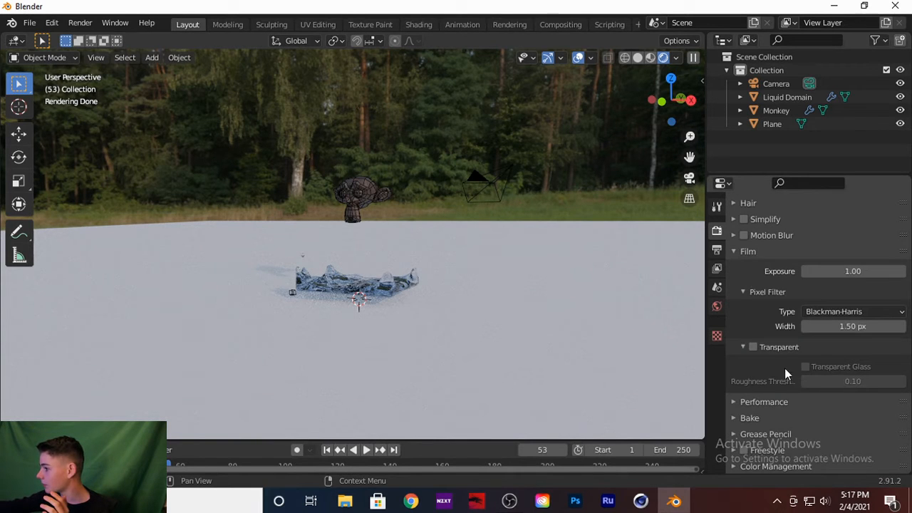
left_click(757, 347)
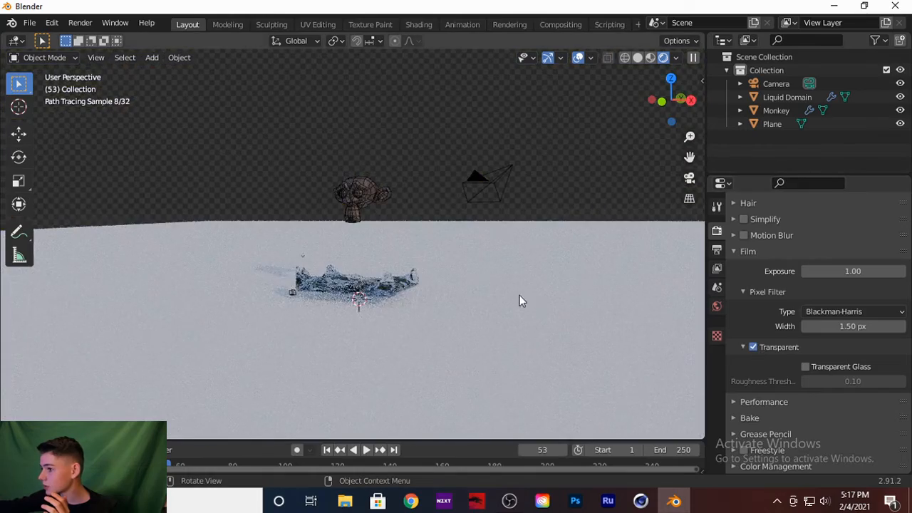
scroll(518, 292, "up", 5)
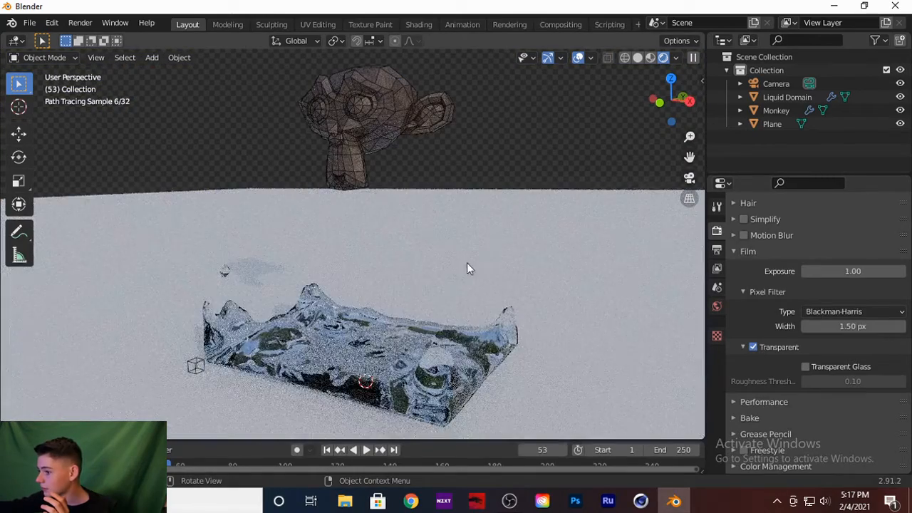
scroll(488, 184, "down", 2)
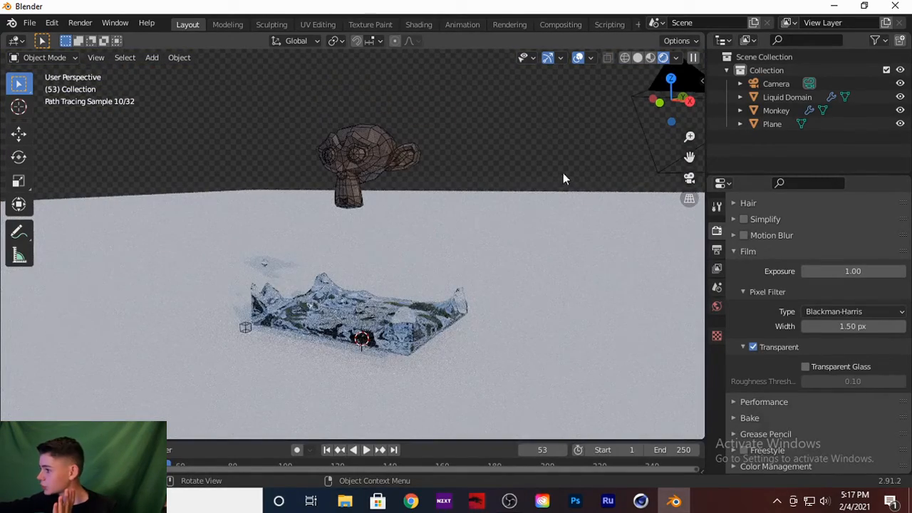
left_click(753, 347)
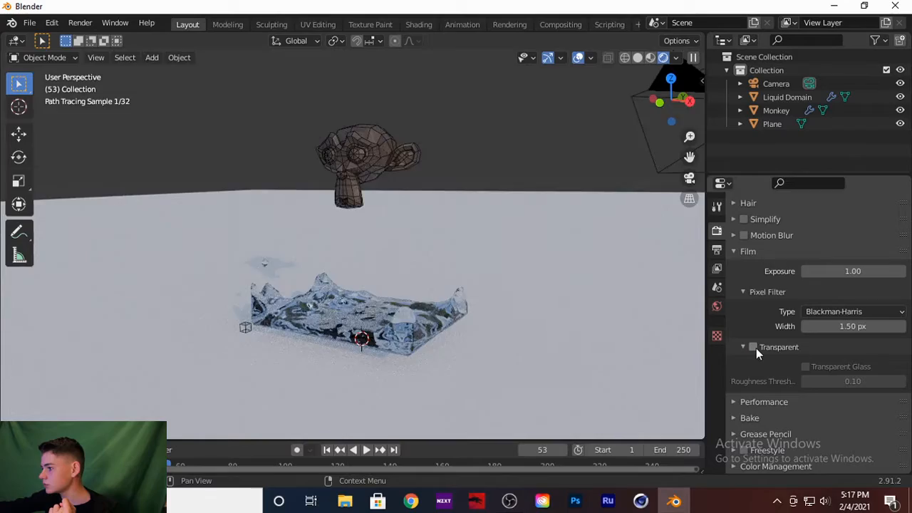
left_click(754, 347)
Step: Select the camera and inspect its view of the liquid, comparing it with the free perspective view
mouse_move(538, 300)
middle_mouse_down()
mouse_move(519, 295)
mouse_move(546, 302)
mouse_move(527, 301)
mouse_move(561, 203)
middle_mouse_up()
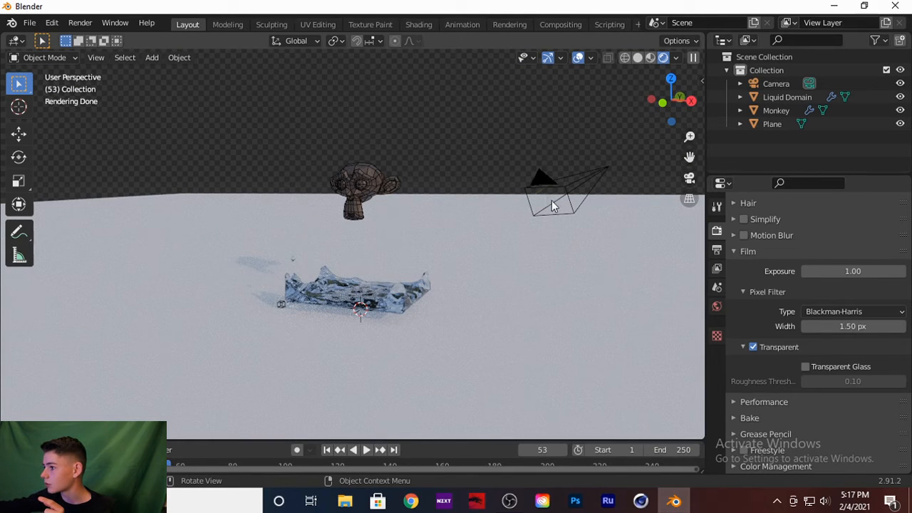
left_click(571, 185)
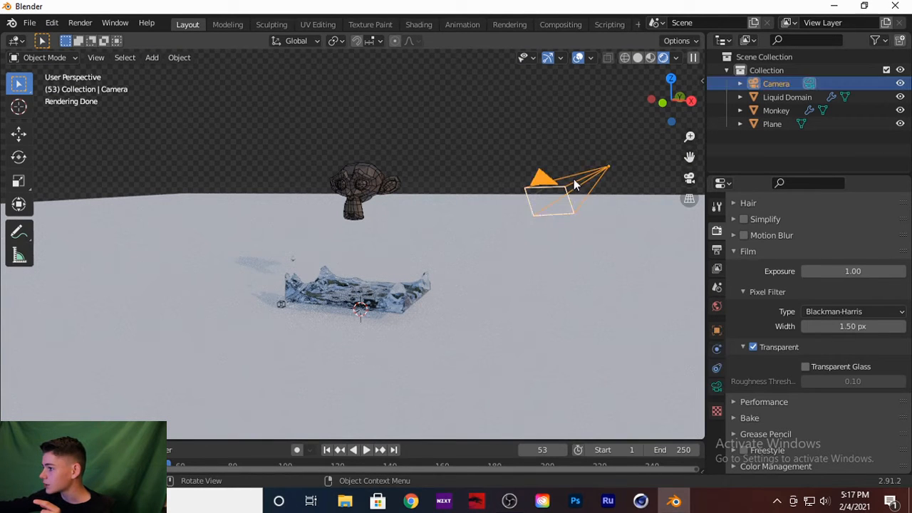
left_click(691, 180)
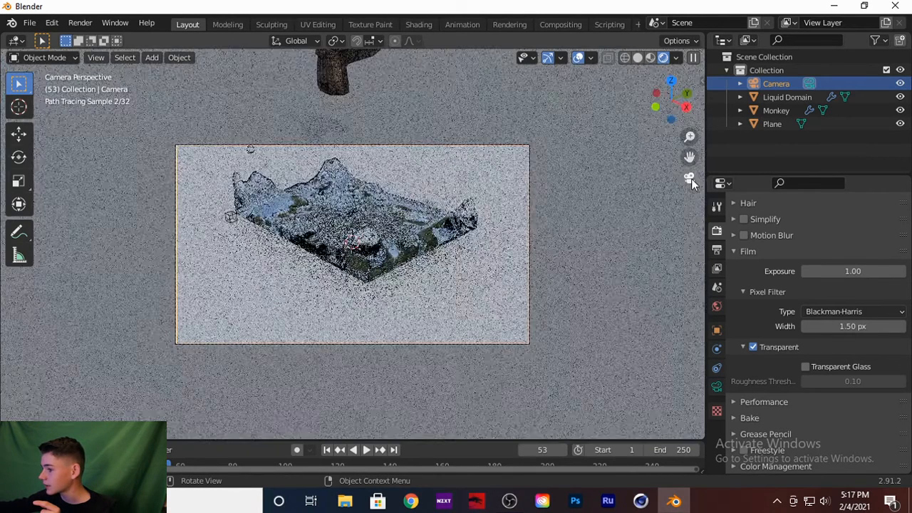
scroll(541, 200, "up", 4)
scroll(542, 200, "up", 3)
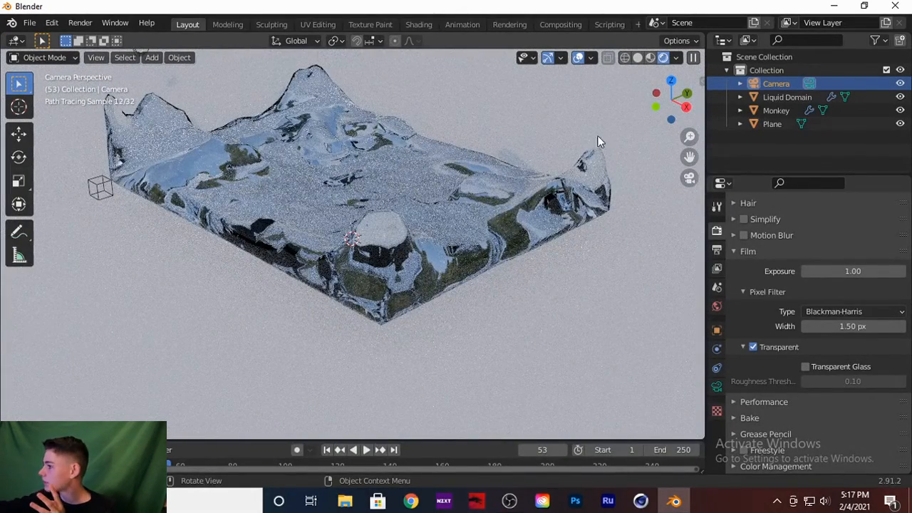
left_click(689, 178)
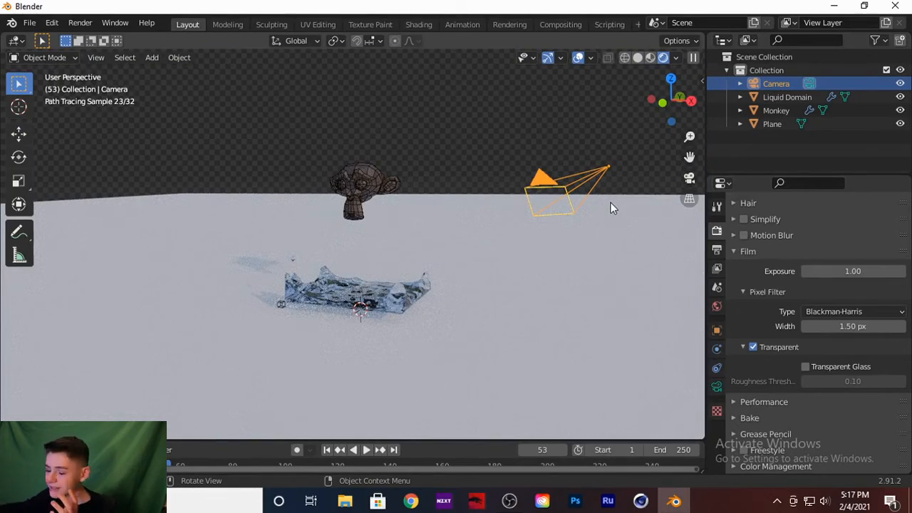
left_click(688, 178)
left_click(688, 179)
Step: Orbit to a front view of the monkey and liquid and align the camera to that view
mouse_move(482, 260)
middle_mouse_down()
mouse_move(509, 260)
mouse_move(473, 259)
mouse_move(474, 249)
middle_mouse_up()
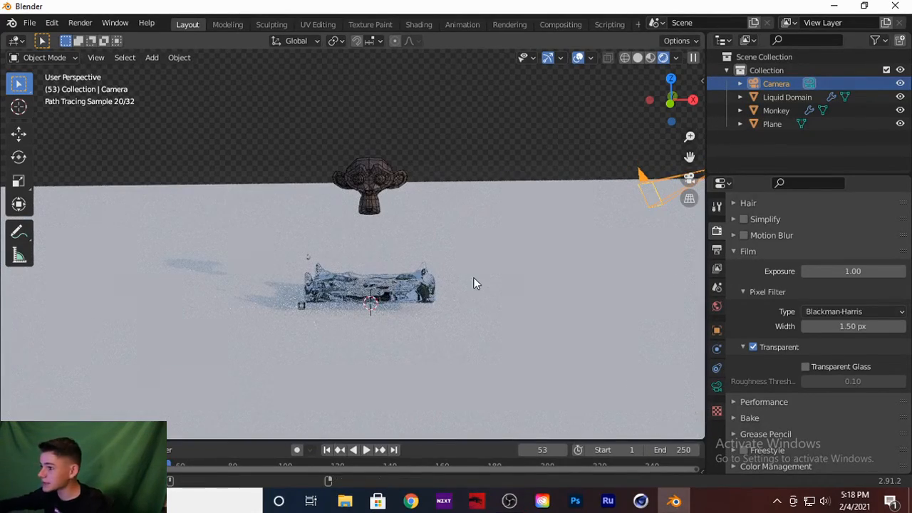
key("KP_0")
scroll(513, 285, "down", 3)
scroll(508, 289, "up", 2)
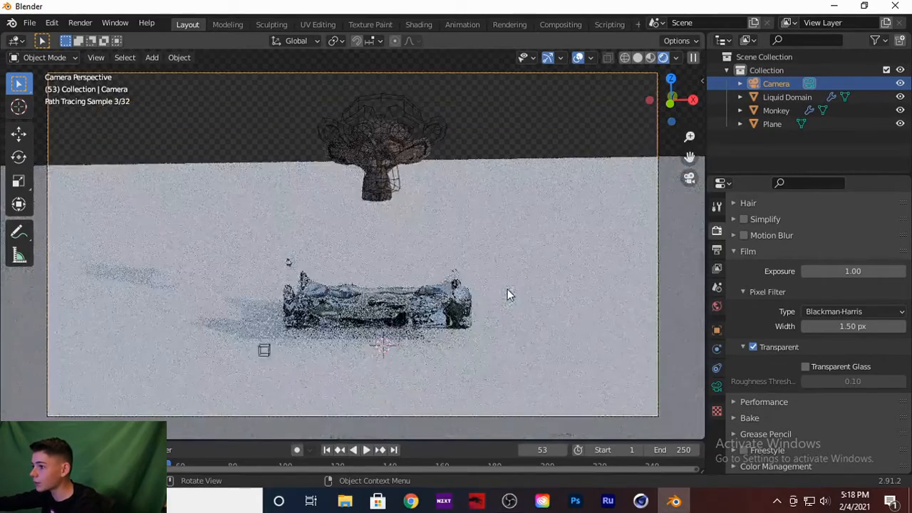
scroll(507, 290, "up", 3)
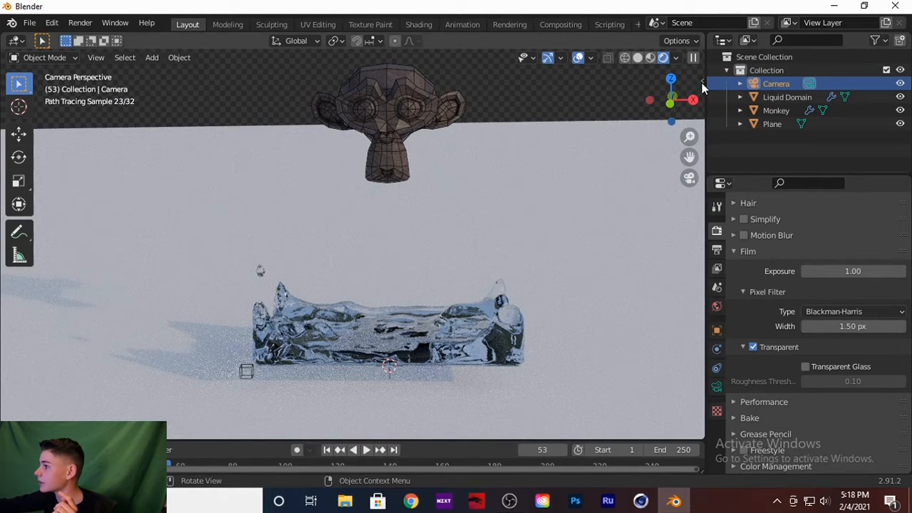
Step: Lock the camera to the view with Camera to View and adjust its framing of the monkey and liquid
left_click(702, 83)
left_click(697, 138)
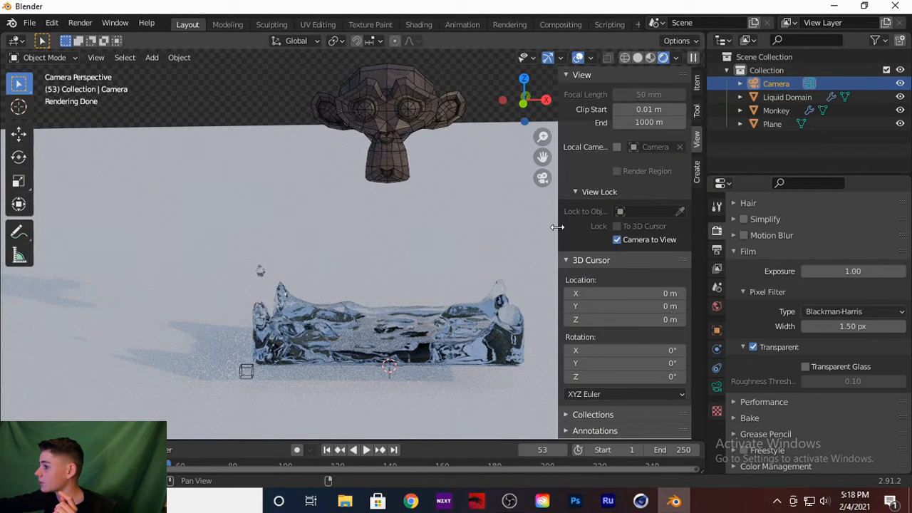
key("n")
mouse_move(517, 205)
middle_mouse_down()
mouse_move(511, 192)
mouse_move(533, 195)
mouse_move(518, 198)
mouse_move(585, 178)
middle_mouse_up()
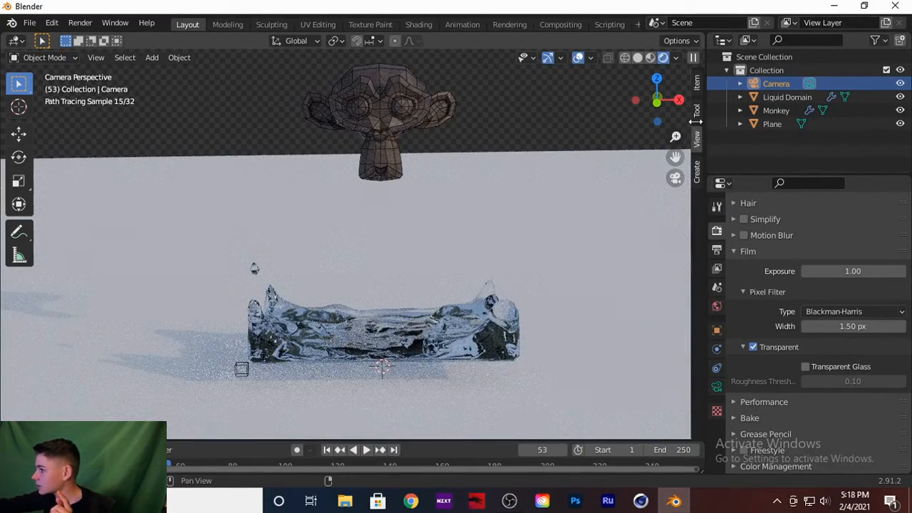
left_click_drag(696, 121, 716, 119)
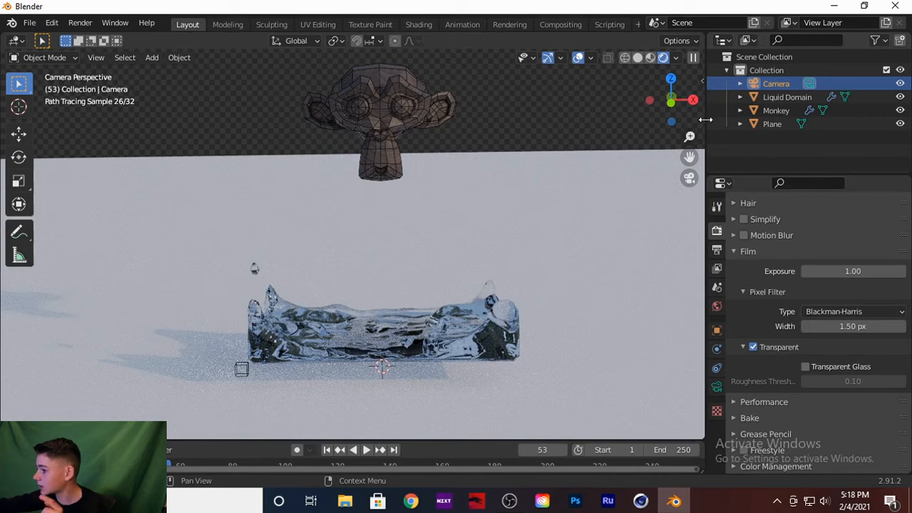
Step: Switch the viewport from Rendered to Solid shading
key("z")
key("4")
key("z")
left_click(622, 137)
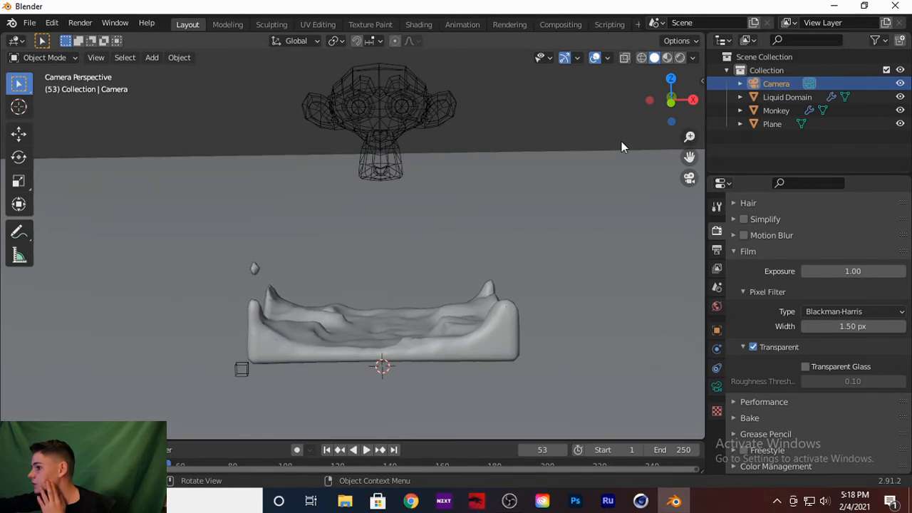
Step: Split the 3D viewport vertically, enlarge the second viewport and show the camera there from a free perspective
right_click(708, 135)
left_click(667, 132)
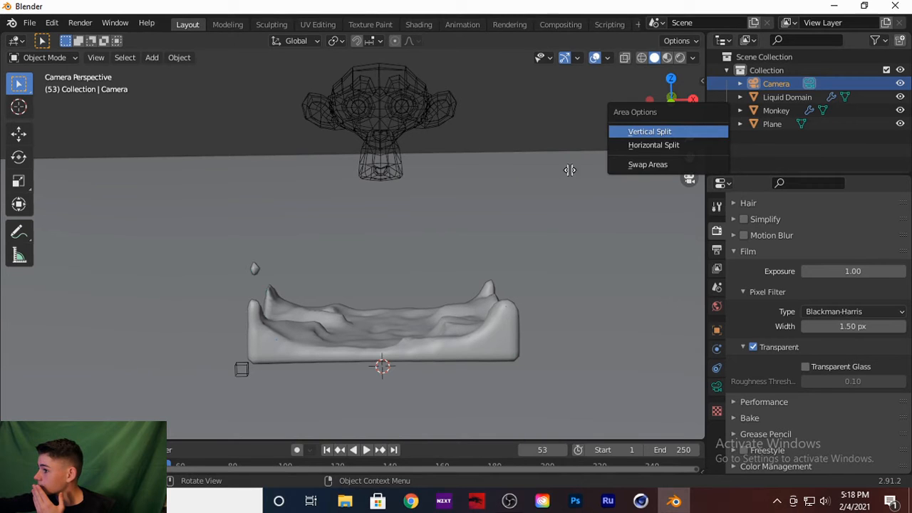
left_click(453, 194)
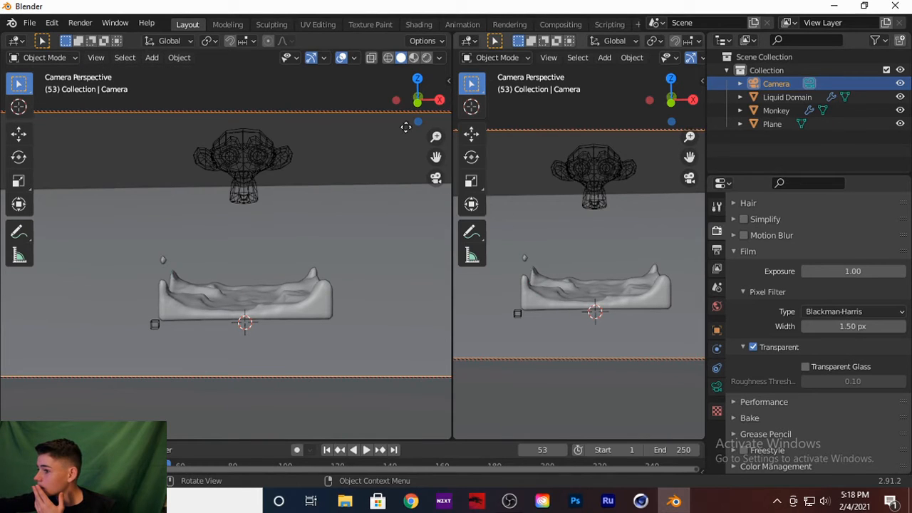
scroll(537, 200, "down", 1)
left_click_drag(451, 247, 338, 259)
key("KP_0")
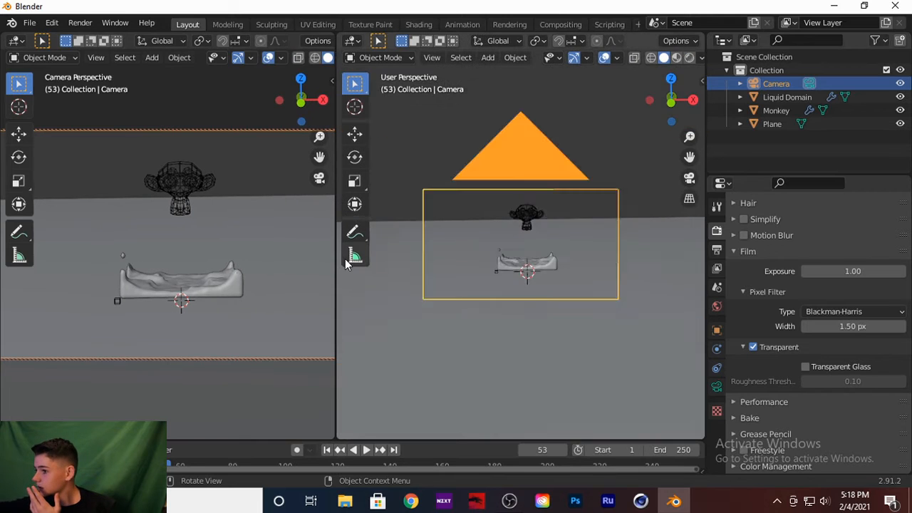
scroll(504, 244, "down", 2)
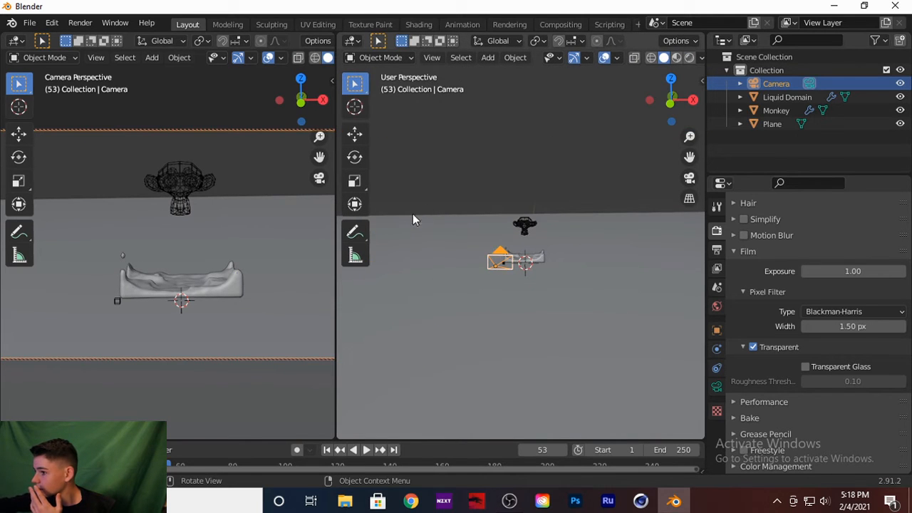
Step: Move the camera about 0.14 m along the global X axis with the Move tool
left_click(354, 134)
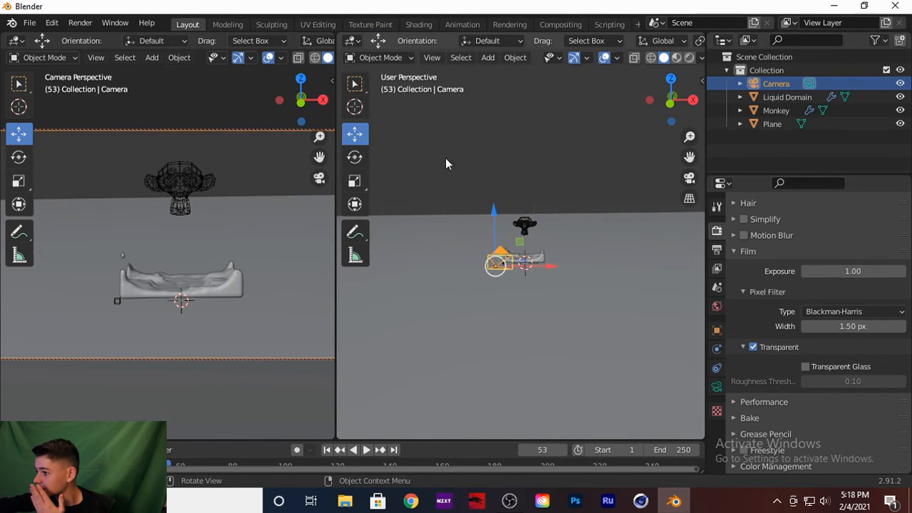
left_click_drag(556, 267, 558, 266)
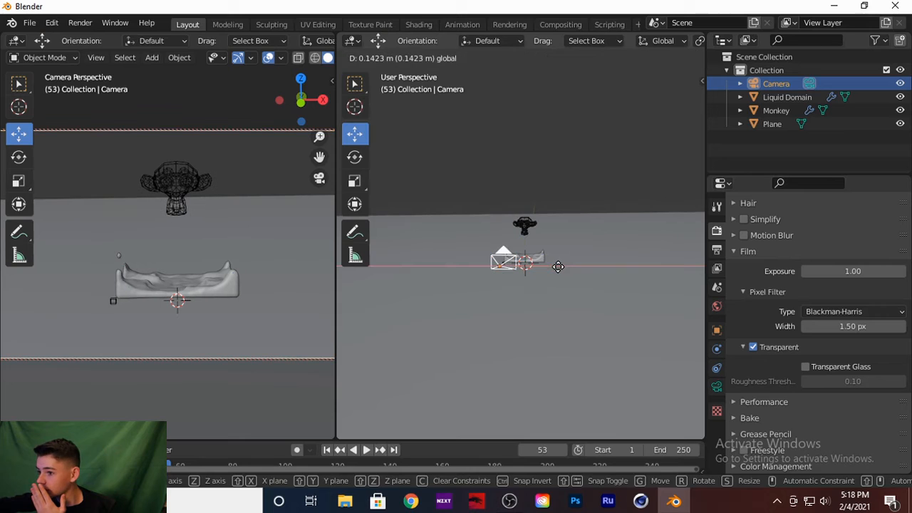
left_click_drag(241, 246, 231, 240)
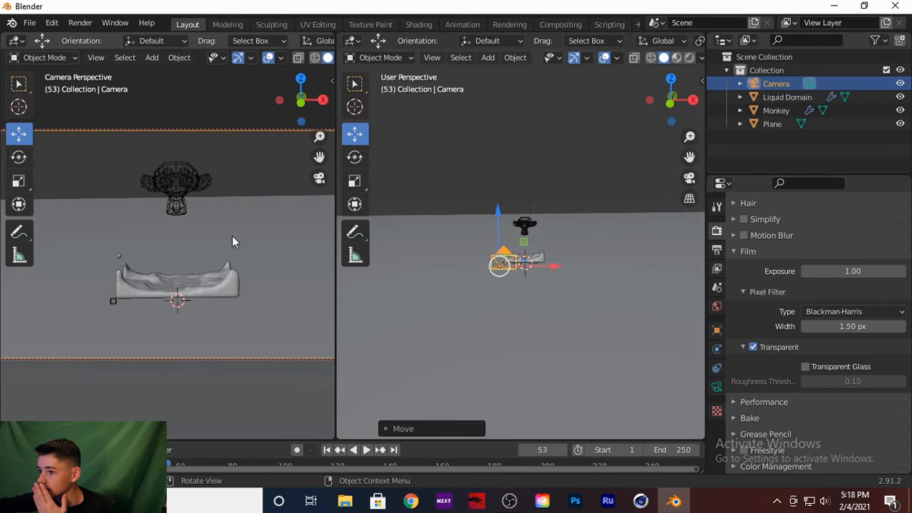
Step: Check the Camera to View lock in the free-perspective viewport's view settings
left_click(702, 81)
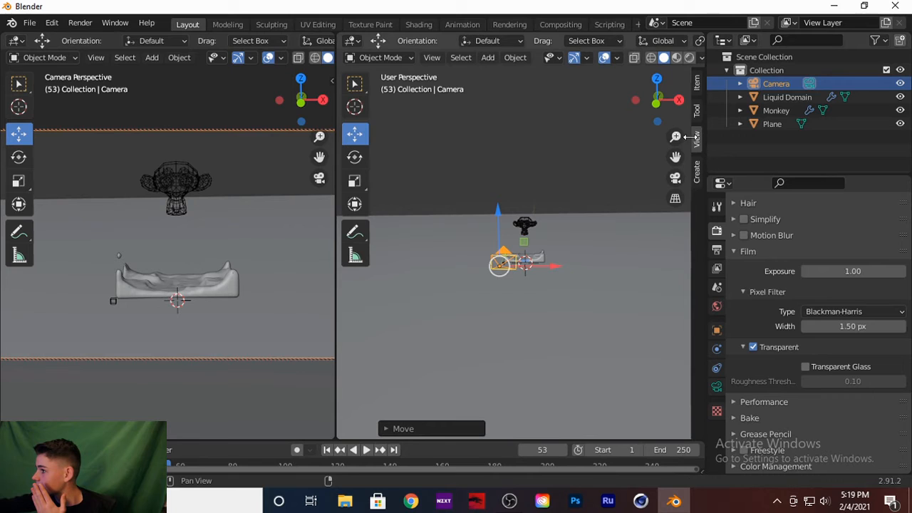
left_click_drag(691, 123, 589, 127)
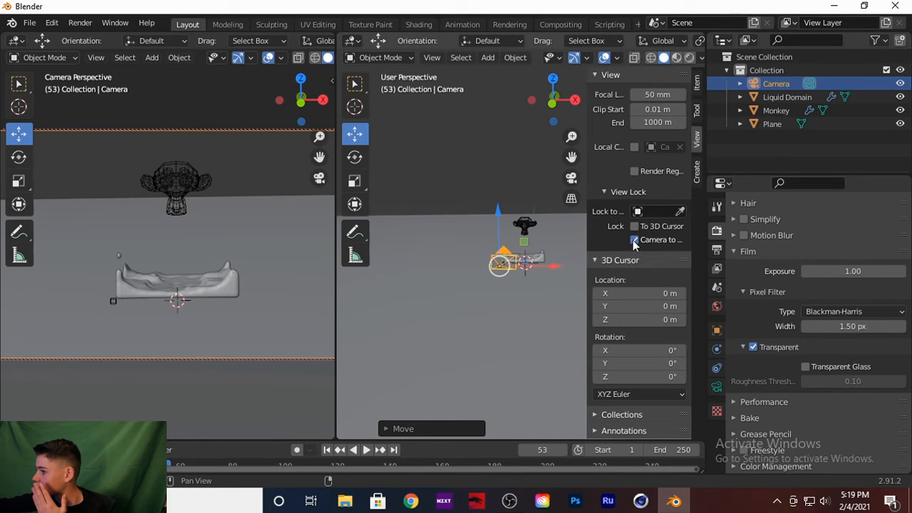
key("n")
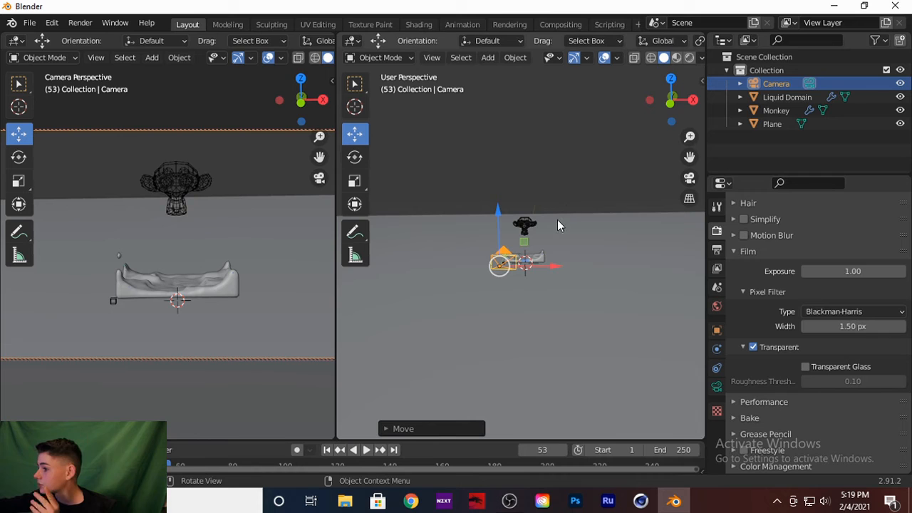
Step: Try moving the camera along X and dollying it out and in through the locked camera view
left_click_drag(555, 265, 563, 265)
scroll(169, 251, "down", 3)
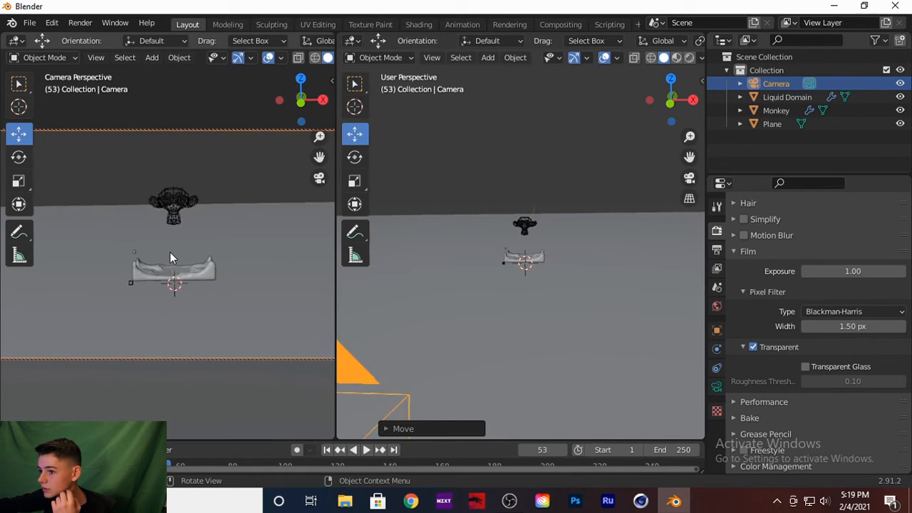
scroll(169, 251, "up", 5)
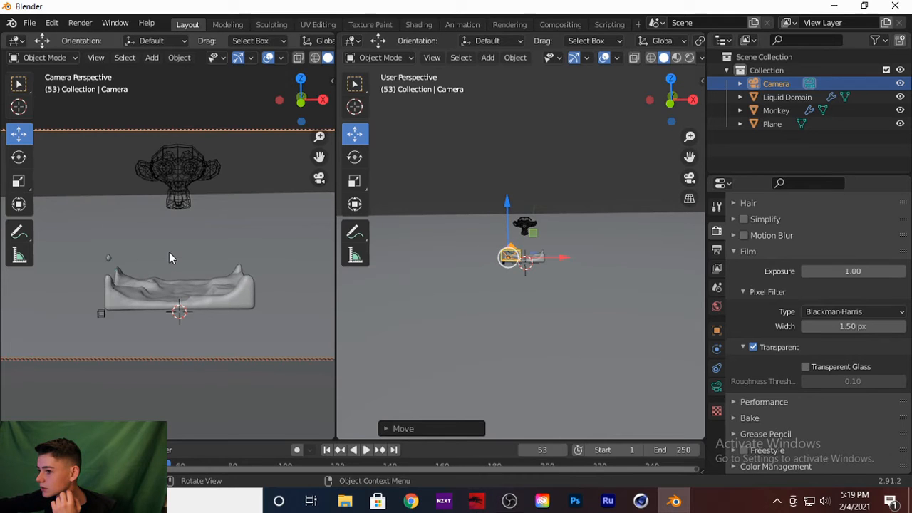
scroll(169, 251, "down", 1)
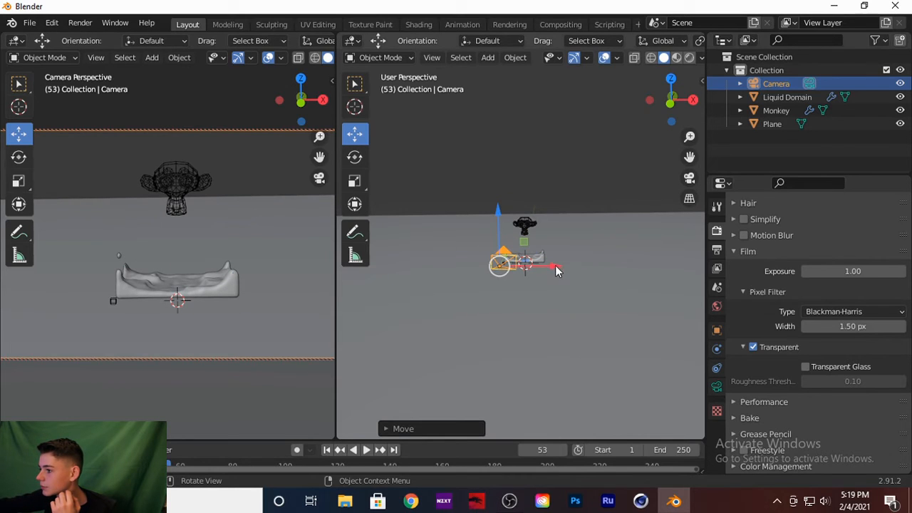
Step: Nudge the camera slightly further along positive X and join the two viewports into one camera view
left_click_drag(555, 265, 530, 270)
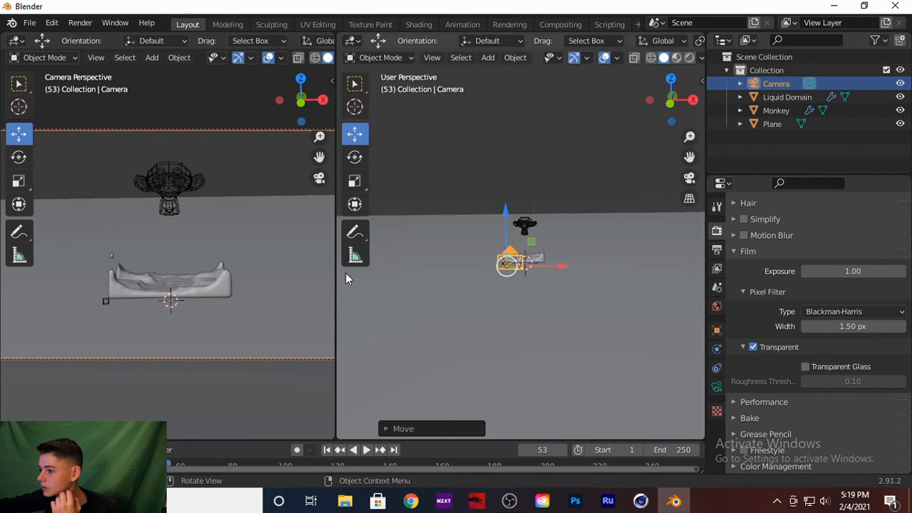
right_click(333, 278)
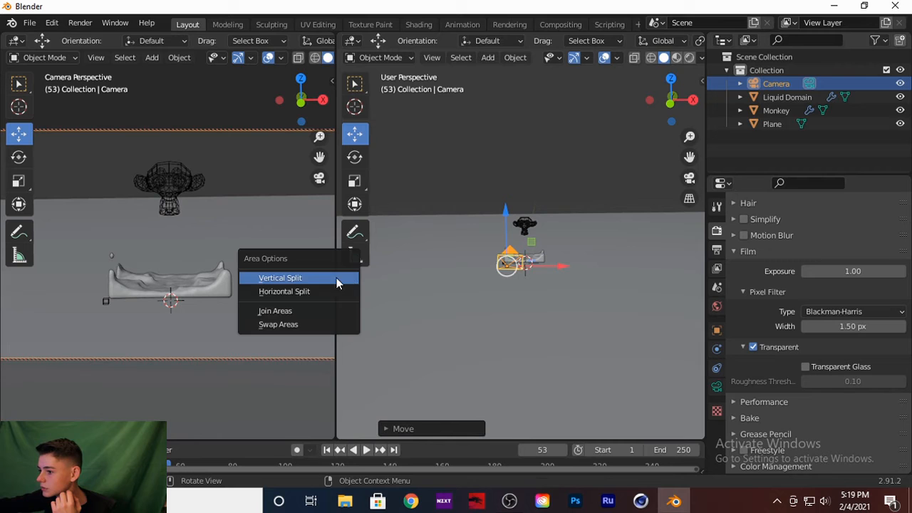
left_click(316, 312)
left_click(424, 296)
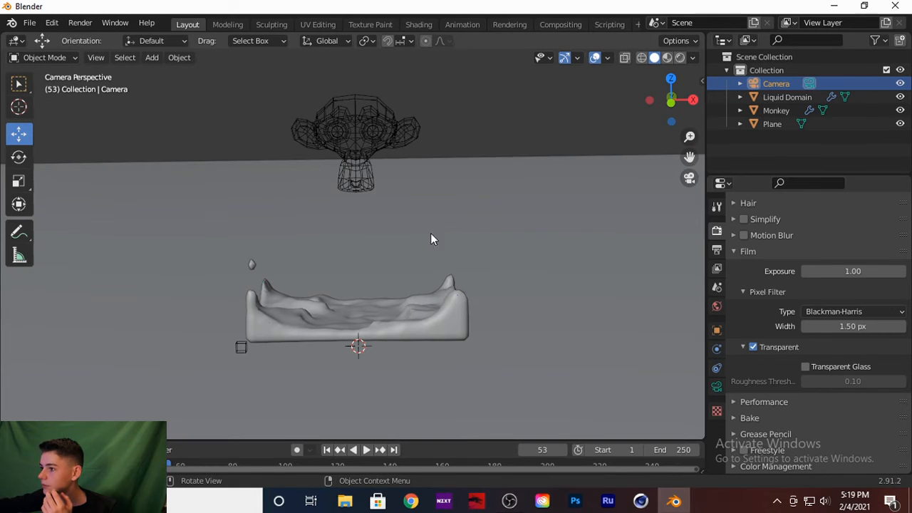
Step: Play the liquid simulation from the first frame in the camera view and return to frame 1
key("shift+Left")
key("n")
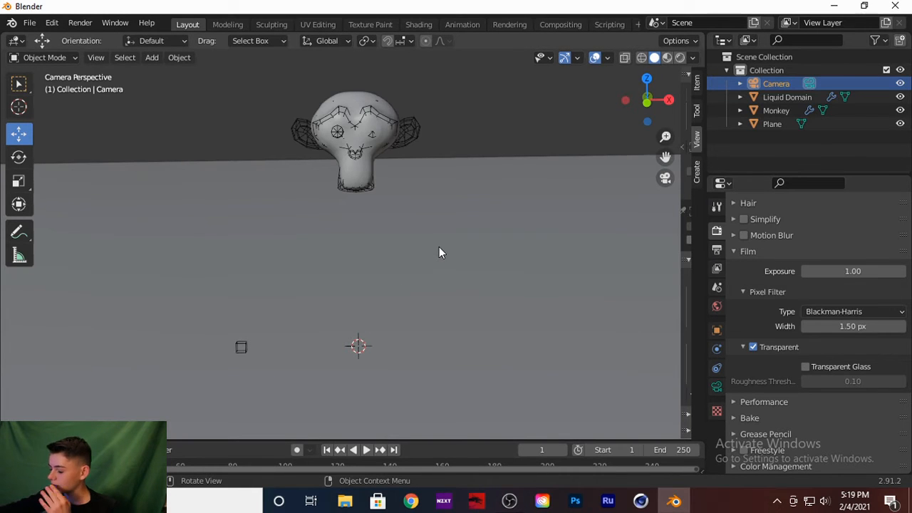
key("space")
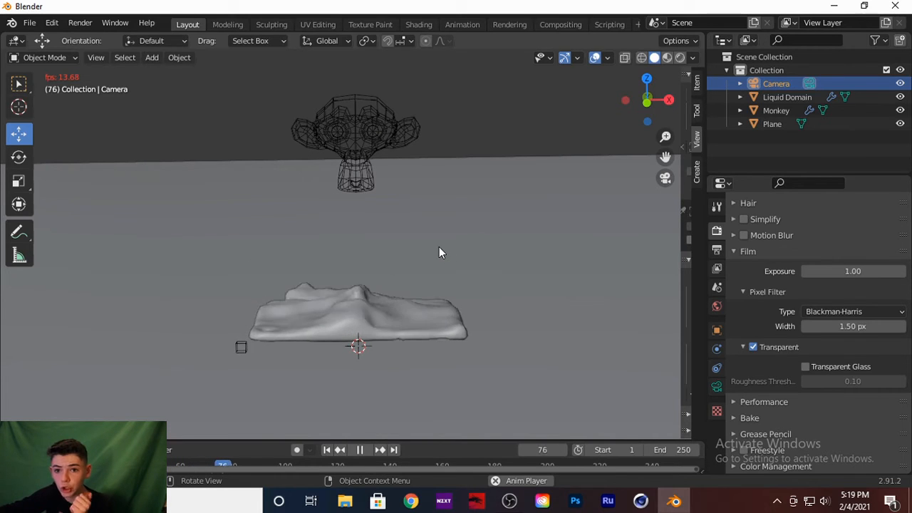
key("Escape")
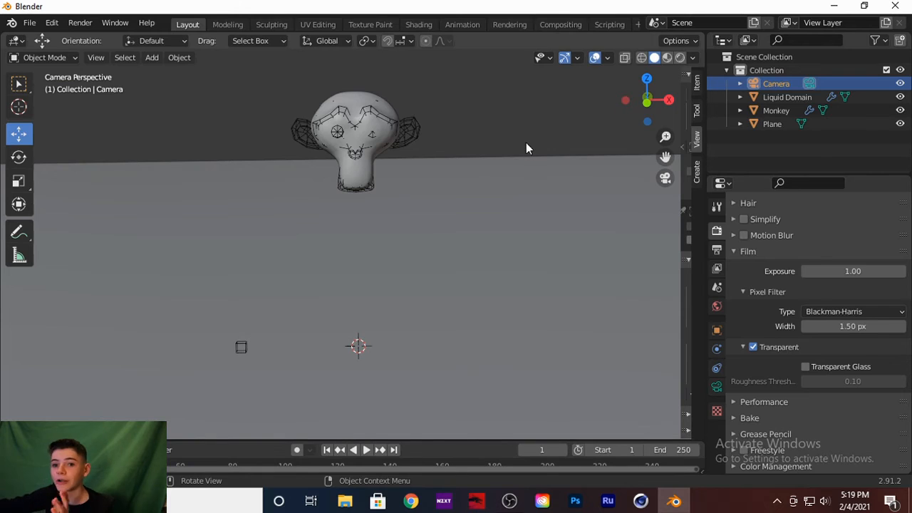
Step: Select the floor plane and create a new material for it in the Shading workspace
left_click(498, 176)
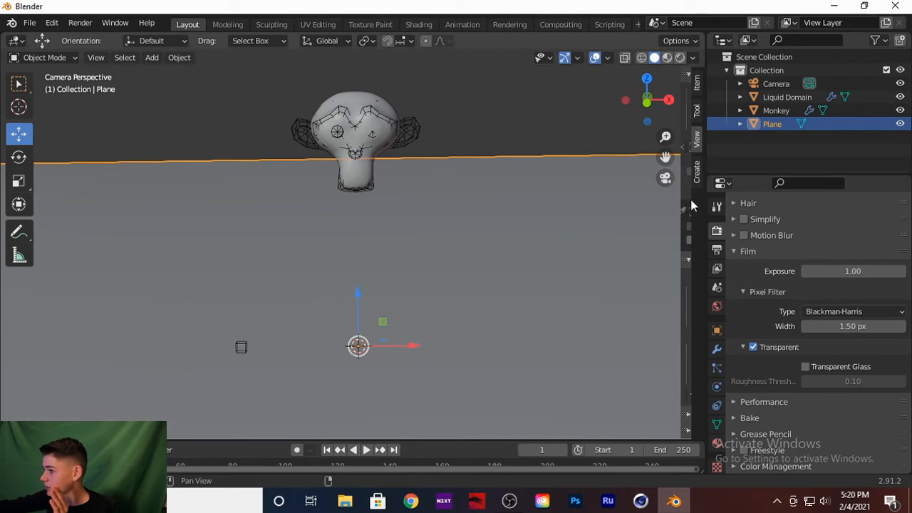
left_click_drag(689, 203, 701, 205)
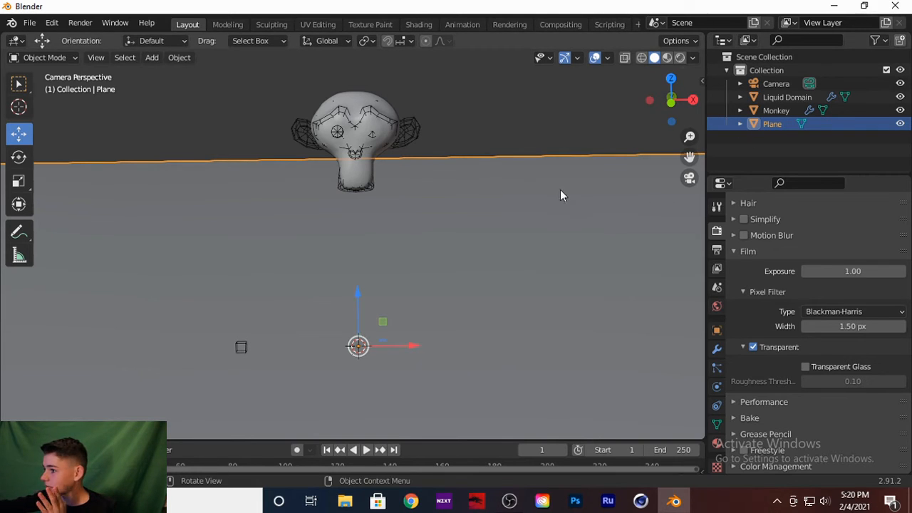
left_click(419, 24)
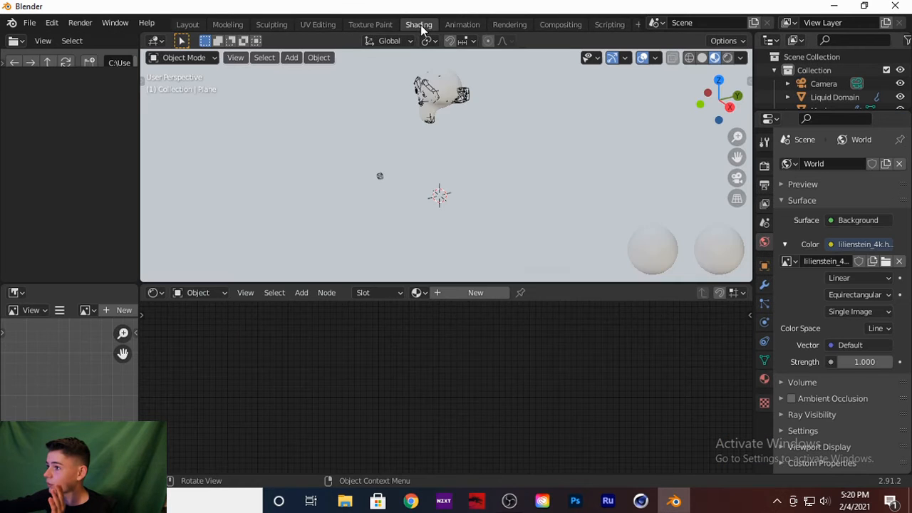
middle_click_drag(463, 116, 503, 112)
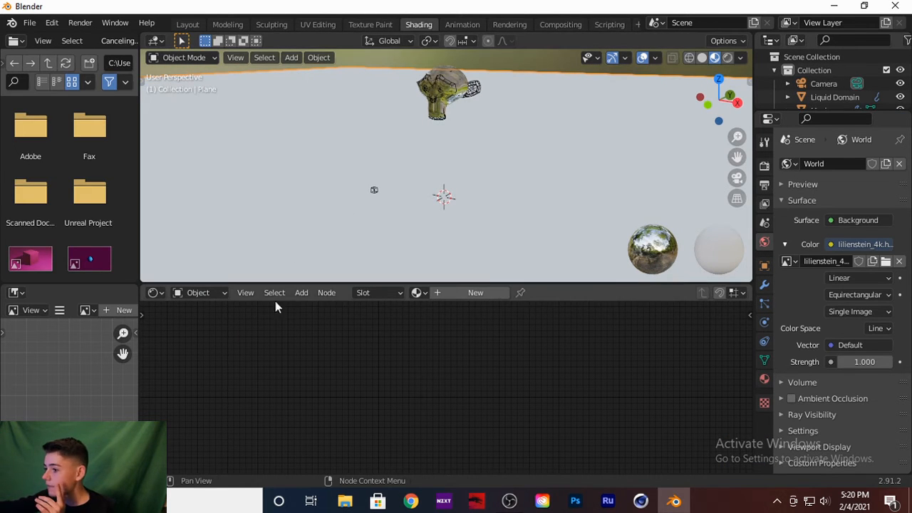
middle_click_drag(480, 142, 447, 248)
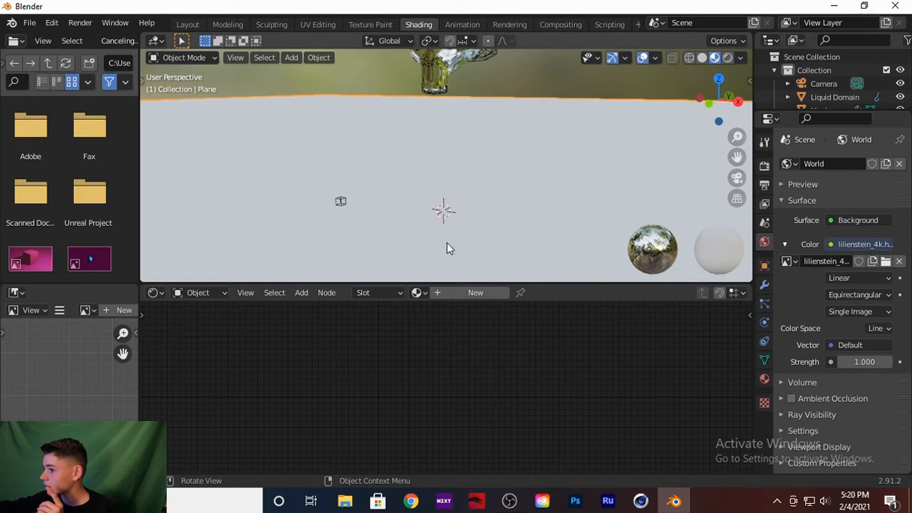
left_click(477, 295)
left_click(419, 314)
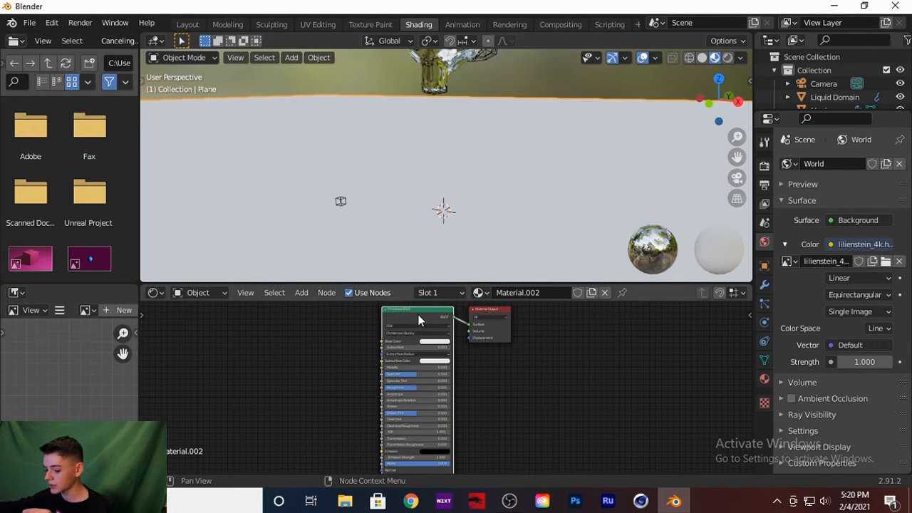
Step: Add a Principled texture setup to the plane's shader using the painted metal images from the Ball 2 Material folder in Downloads
key("ctrl+shift+t")
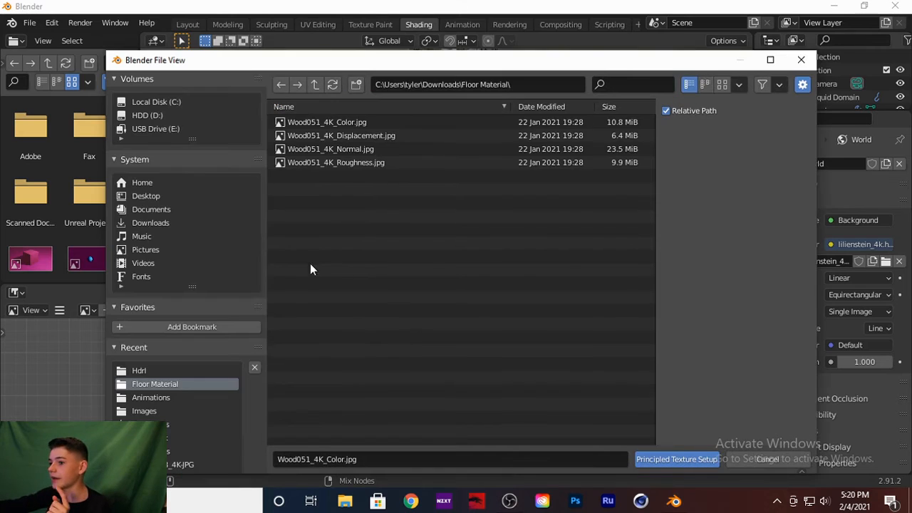
left_click(169, 221)
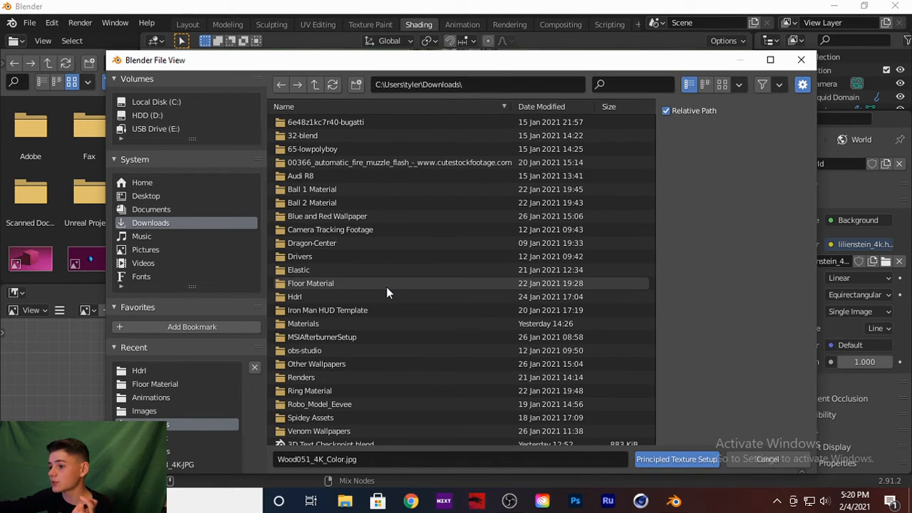
key("Escape")
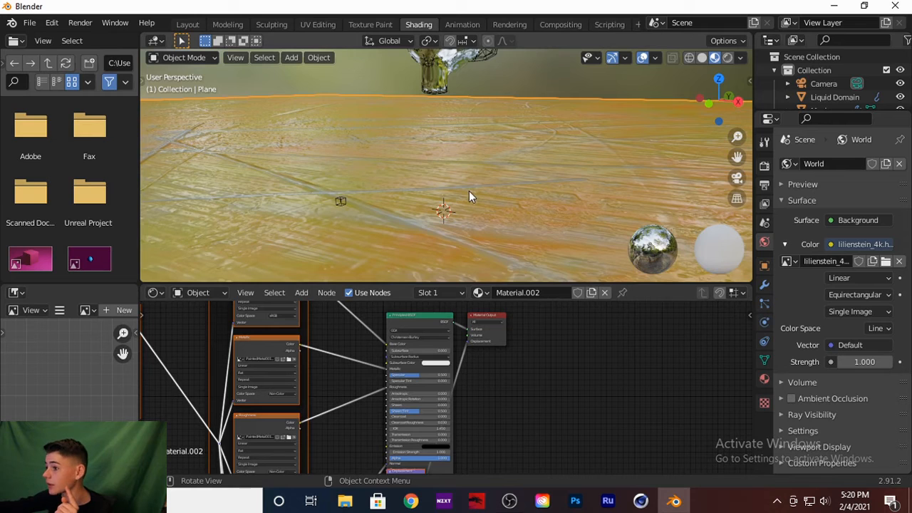
Step: Switch the Layout workspace viewport to Material Preview shading and check the textured floor, ending in the camera view
left_click(194, 24)
key("z")
left_click(480, 226)
key("z")
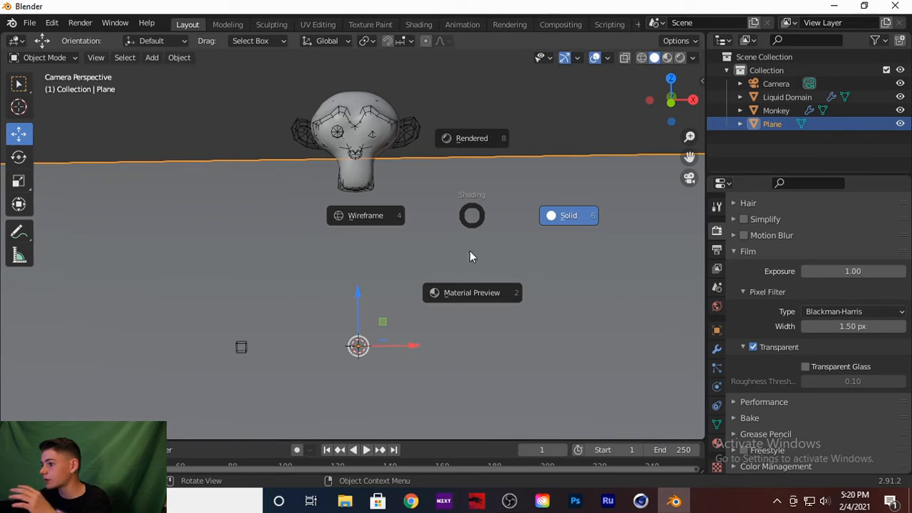
left_click(476, 275)
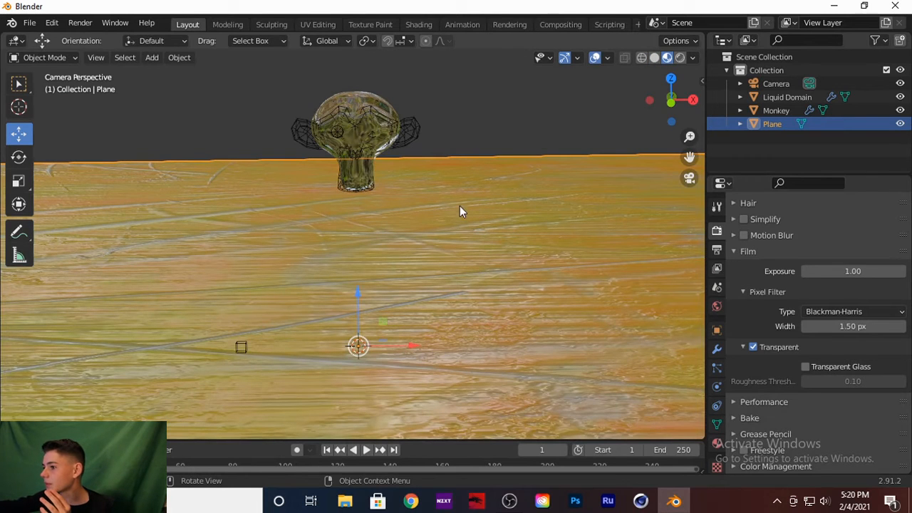
middle_click_drag(445, 205, 400, 218)
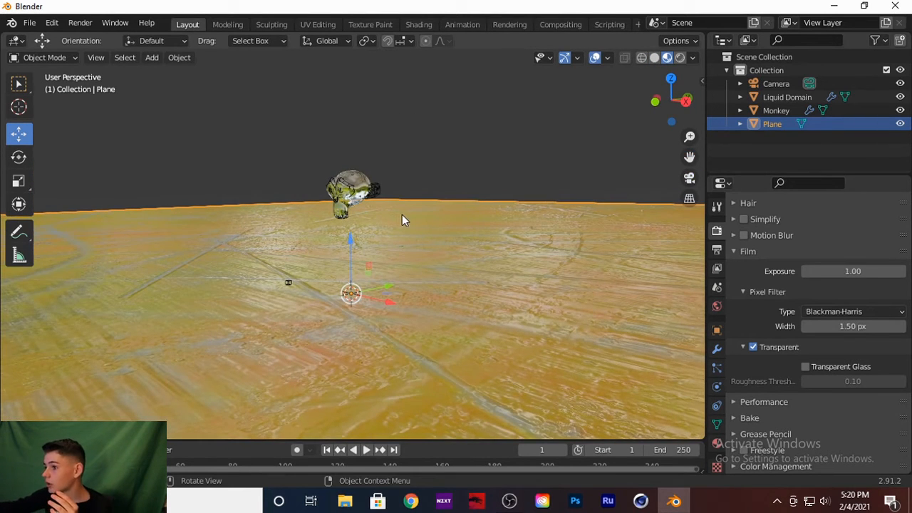
key("KP_0")
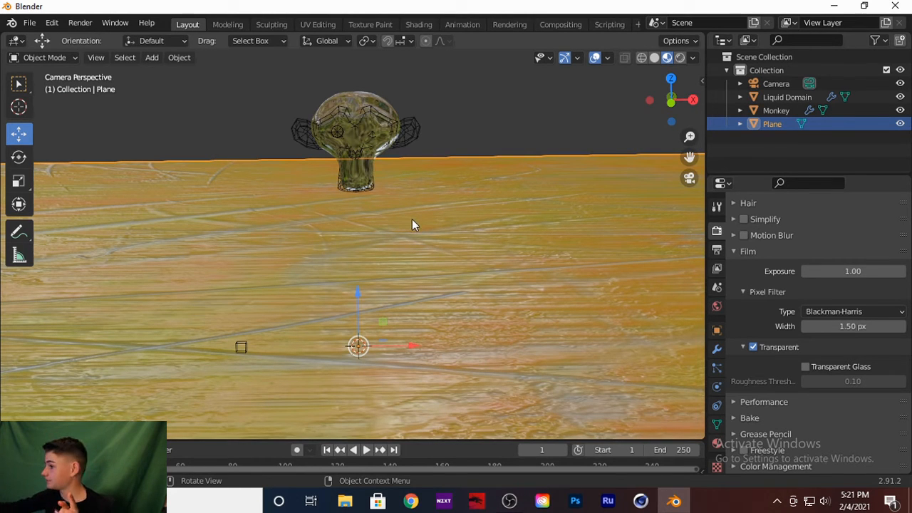
Step: Set the Cycles render samples to 256
scroll(852, 334, "up", 8)
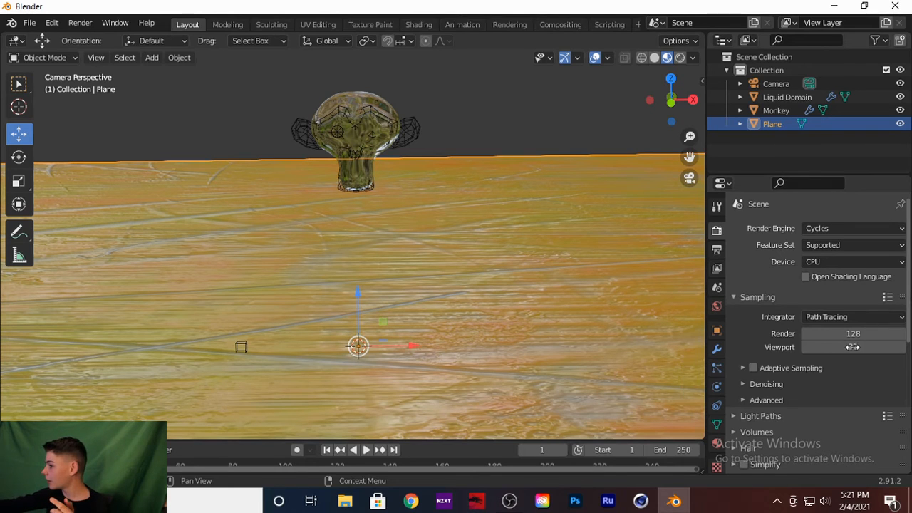
left_click(845, 333)
type("256")
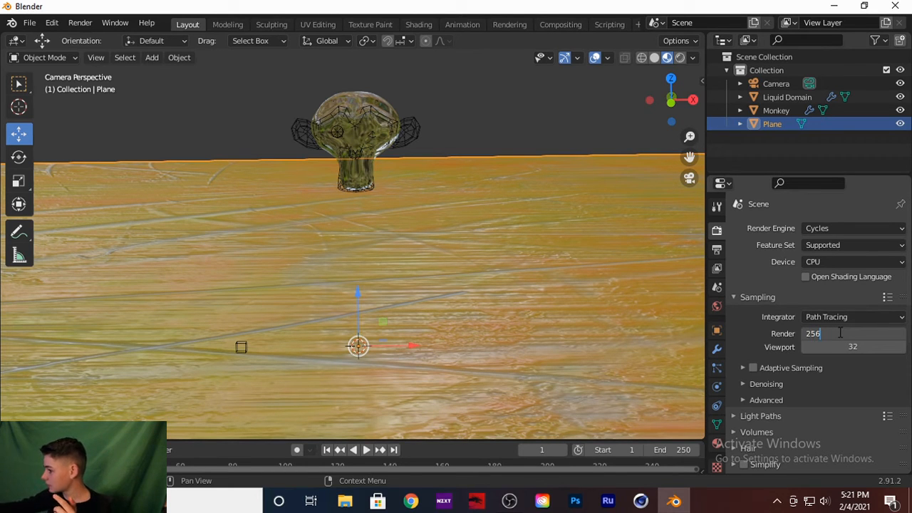
key("Return")
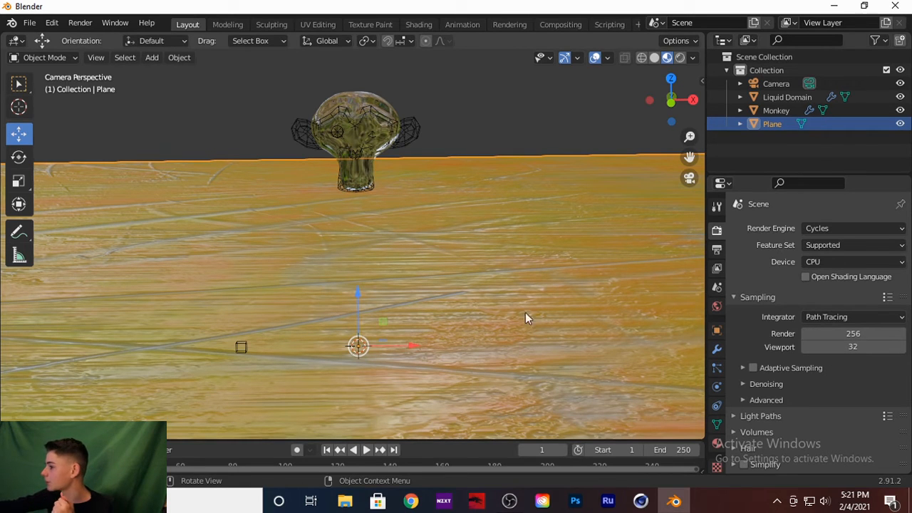
Step: Set the render output path to the Animations folder inside Render Tests on the Desktop
left_click(717, 251)
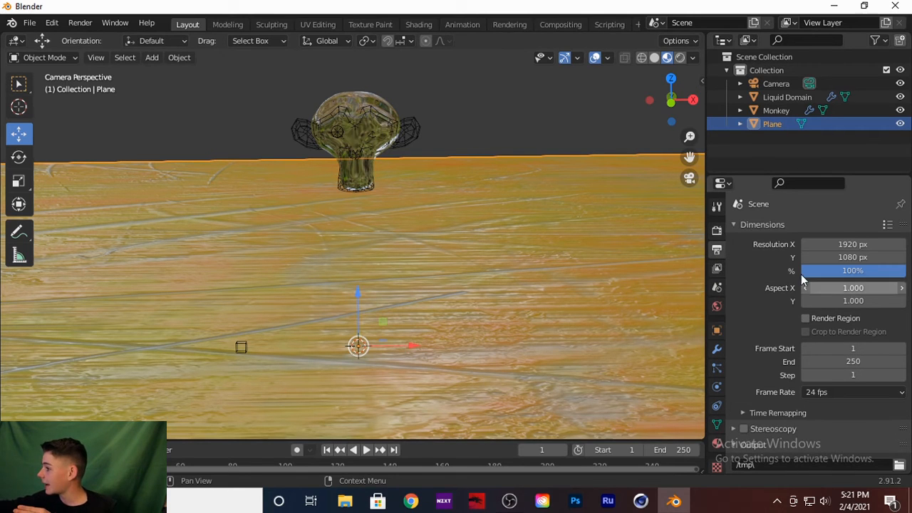
scroll(774, 281, "down", 4)
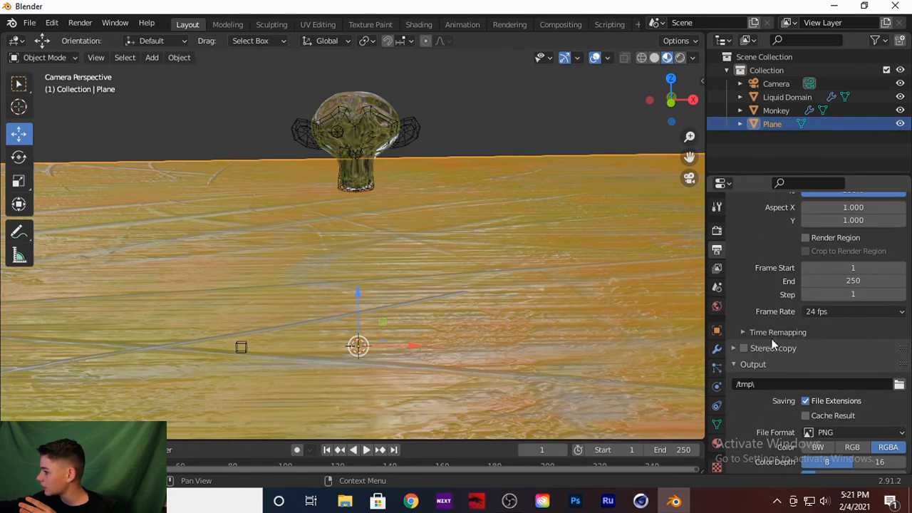
scroll(867, 357, "down", 1)
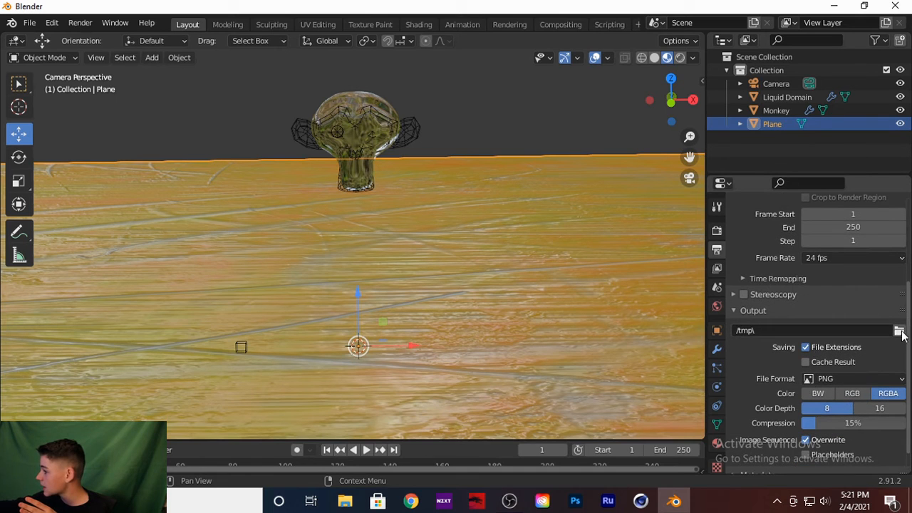
left_click(899, 330)
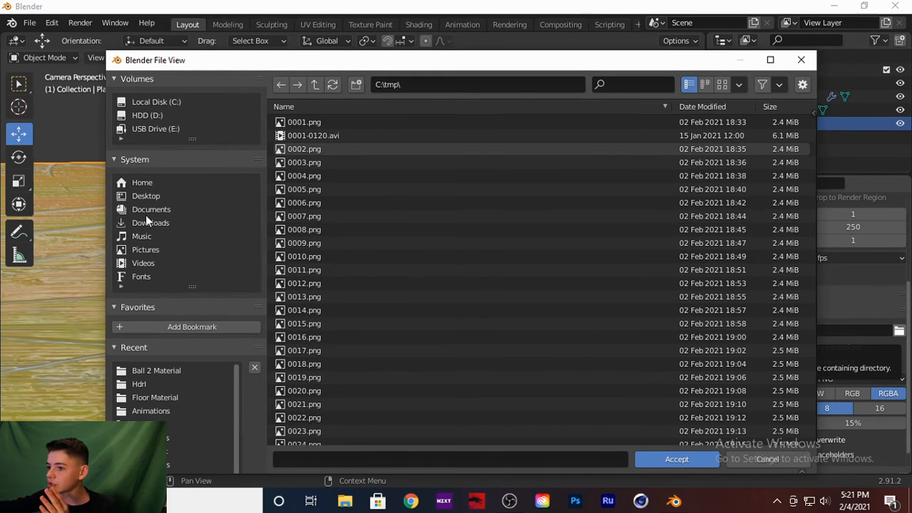
left_click(144, 223)
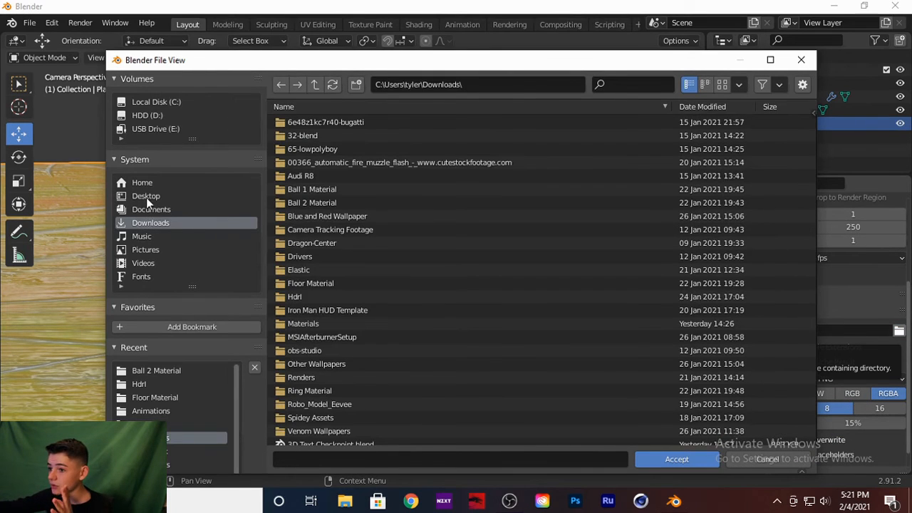
left_click(146, 197)
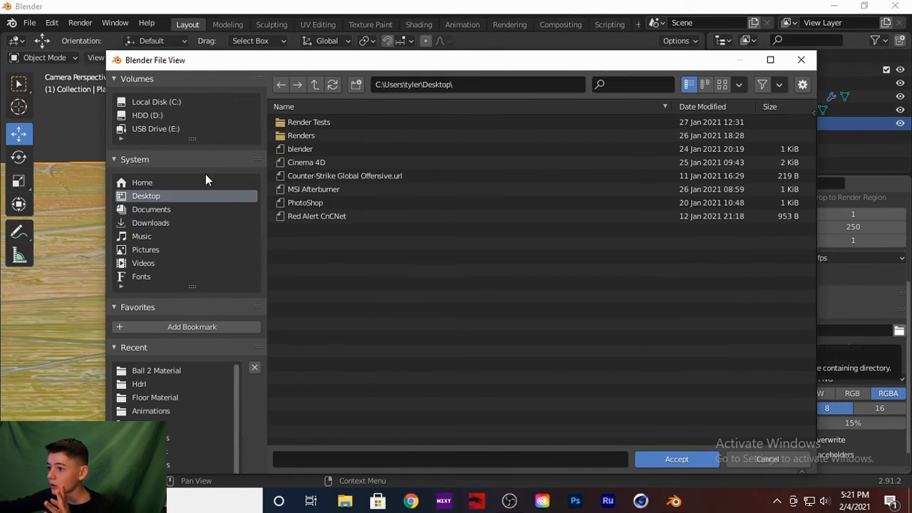
double_click(313, 123)
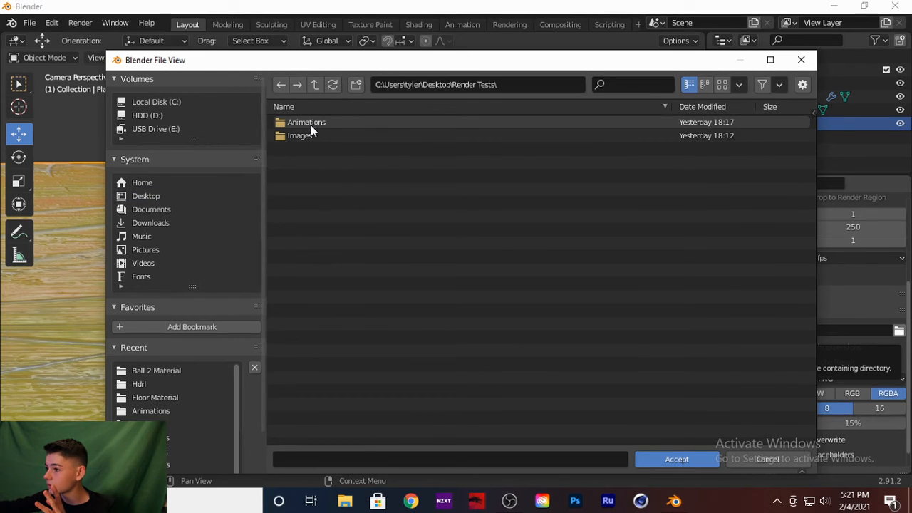
double_click(311, 124)
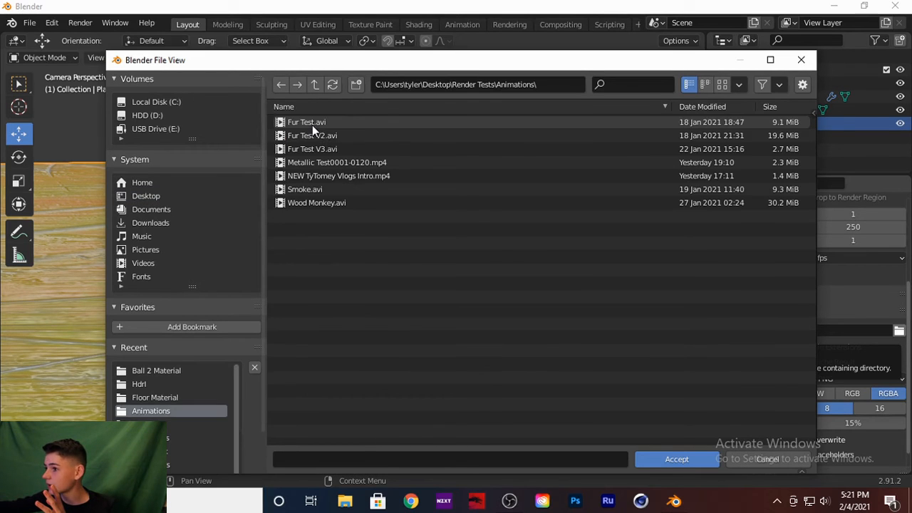
left_click(652, 460)
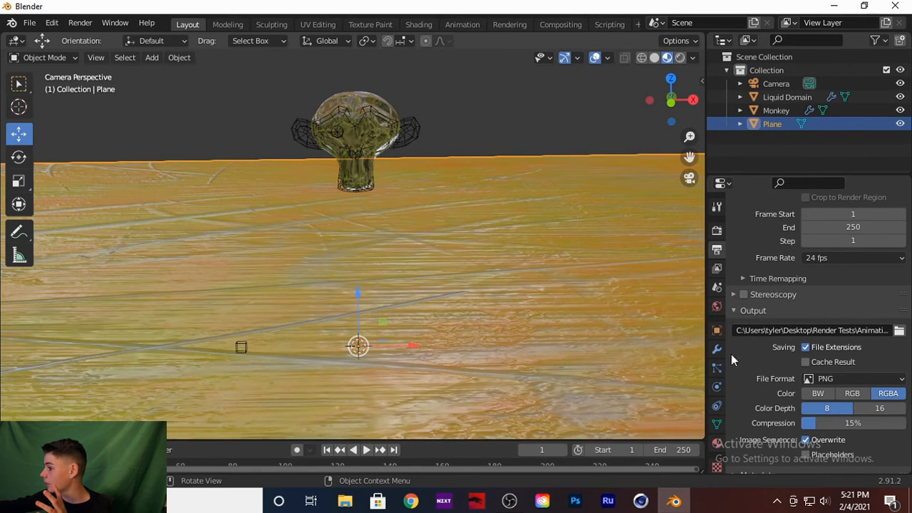
Step: Set the output file format to AVI JPEG with 100% quality
left_click(831, 378)
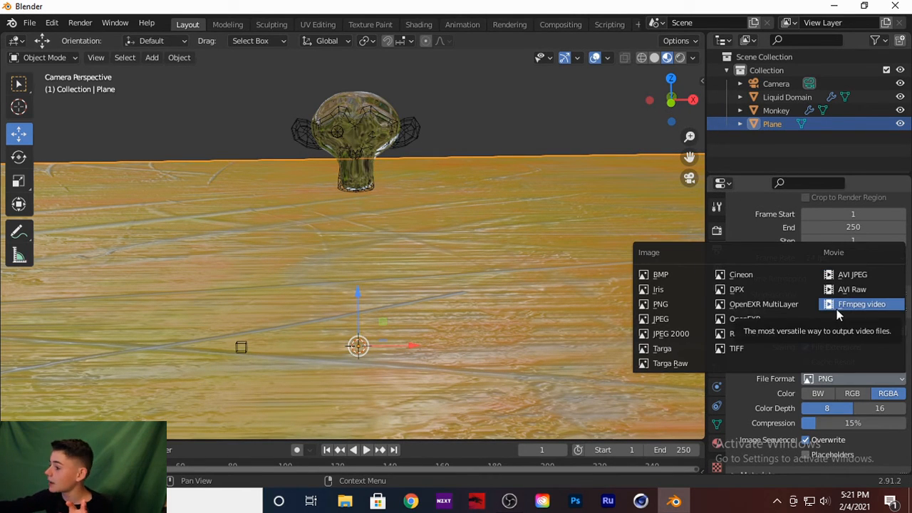
left_click(852, 281)
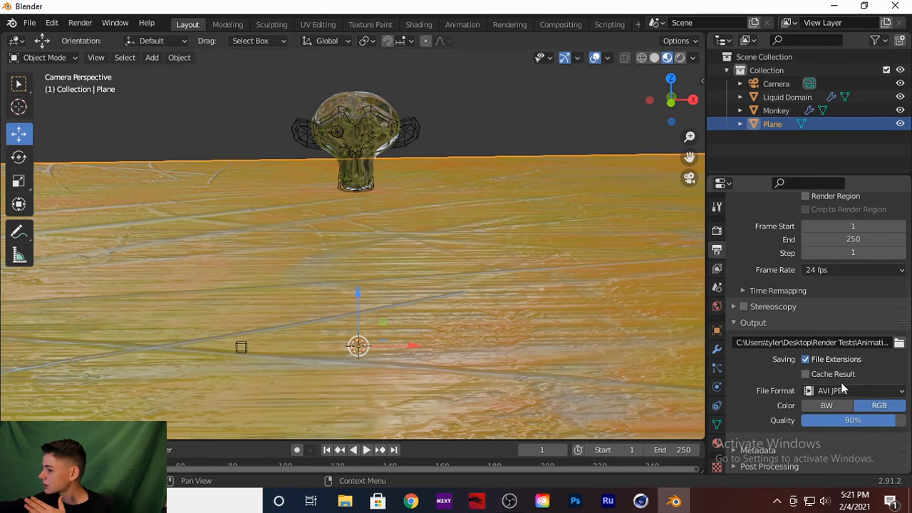
scroll(842, 386, "up", 1)
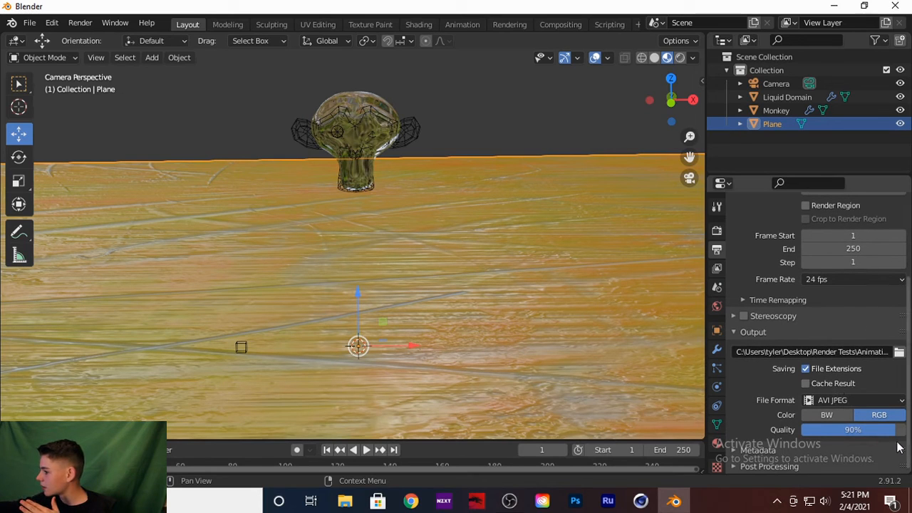
left_click_drag(896, 430, 906, 430)
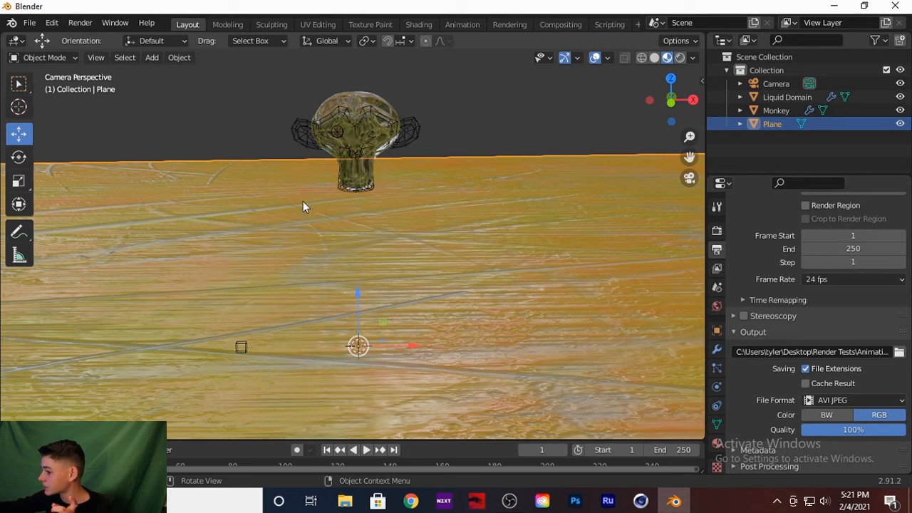
Step: Start a test render of frame 1, close its render window, and enlarge the timeline area
left_click(87, 27)
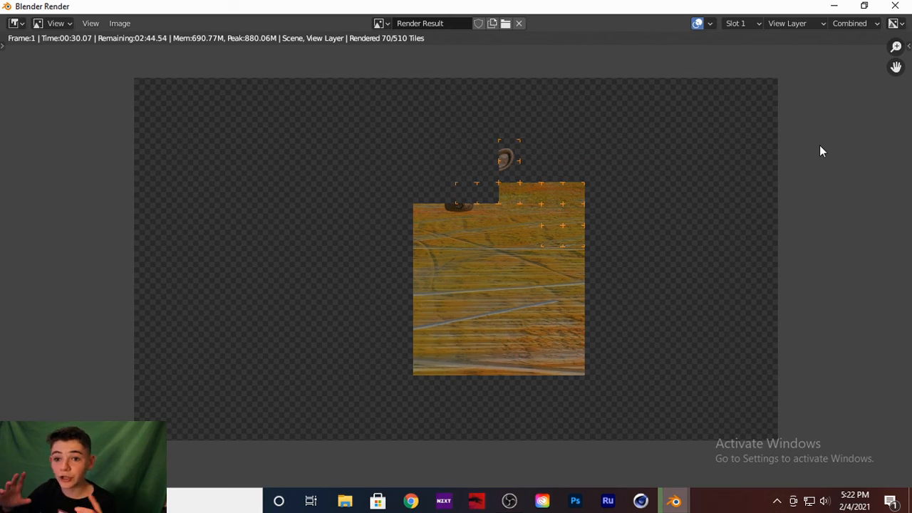
left_click(902, 8)
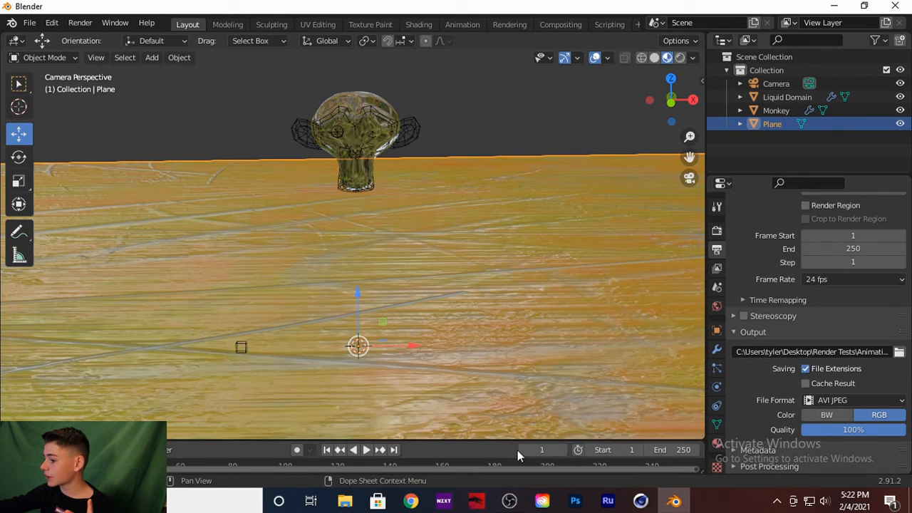
left_click_drag(518, 440, 222, 427)
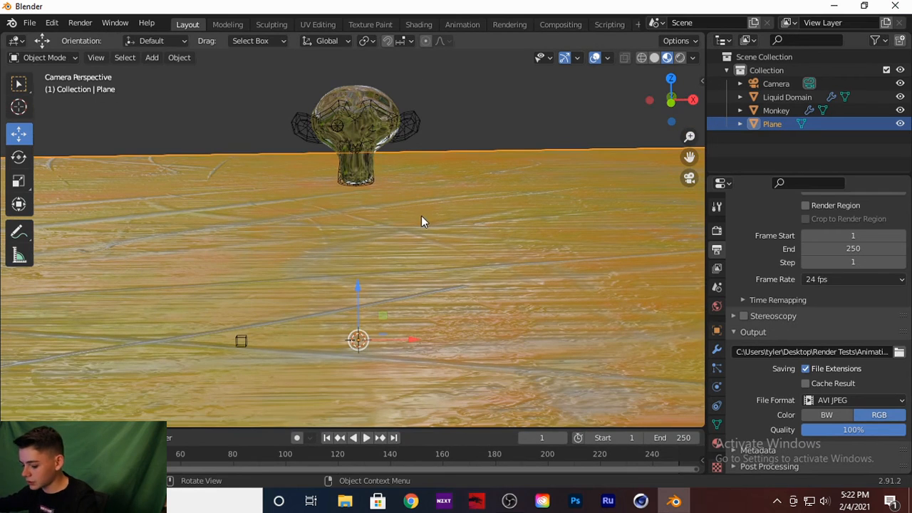
Step: Switch the viewport to wireframe shading and play the liquid animation from frame 1, stopping at about frame 155
key("z")
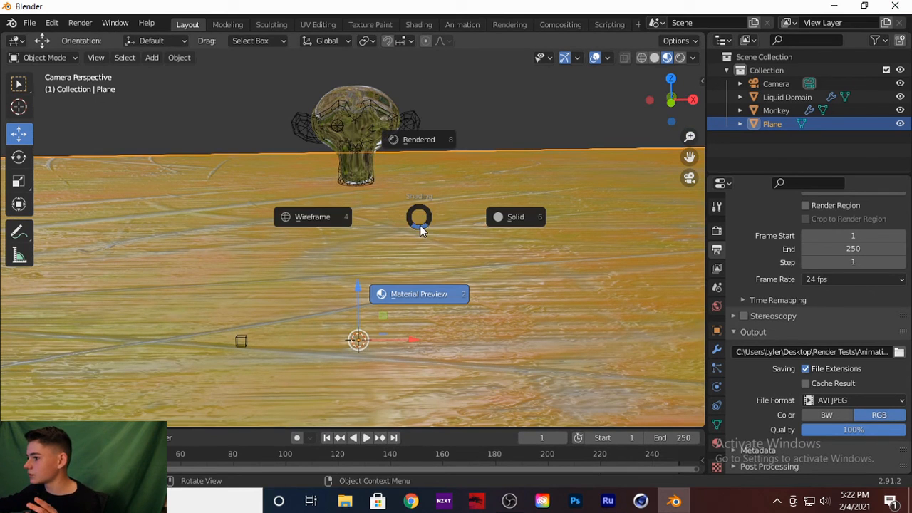
left_click(325, 220)
key("space")
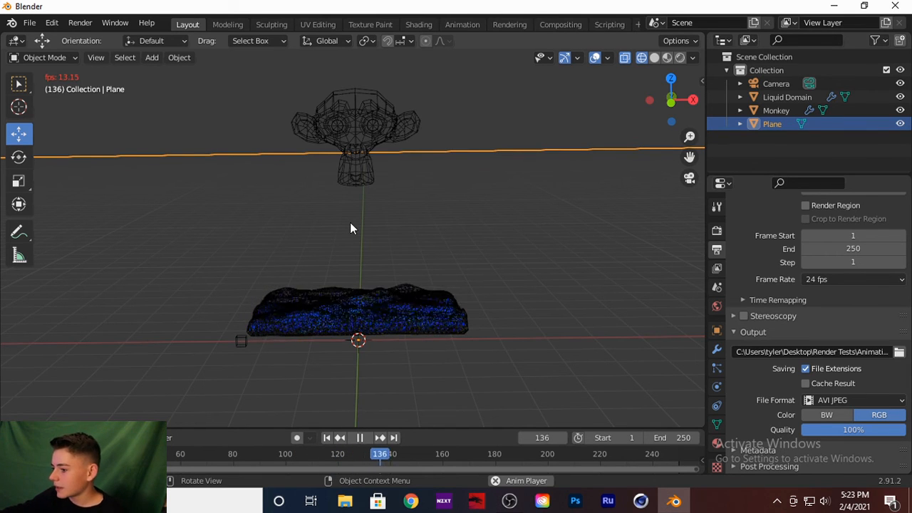
key("space")
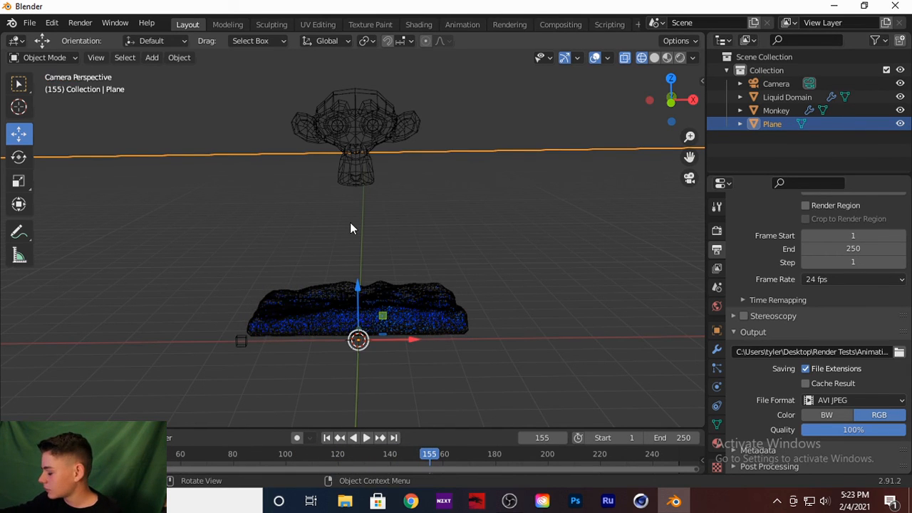
Step: Step the current frame back to 150 and set the scene's end frame to 150
key("Left")
key("Left")
key("Left")
key("Left")
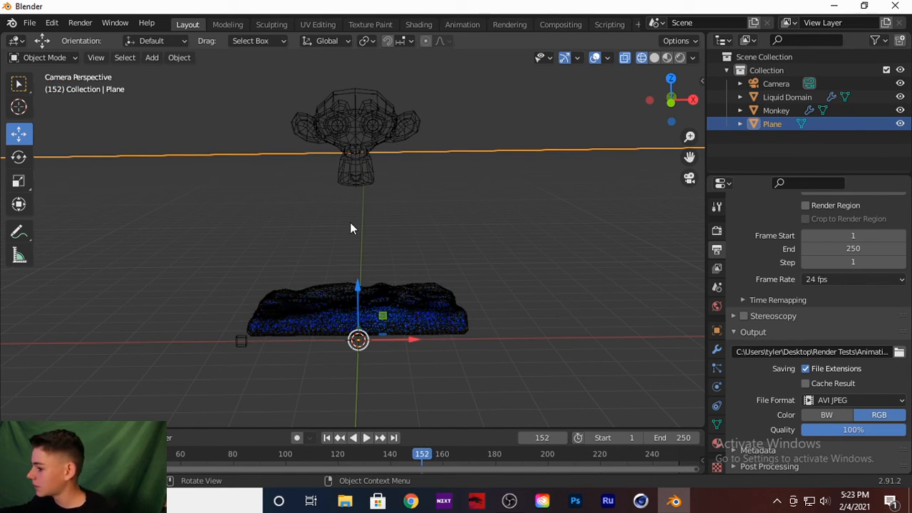
key("Left")
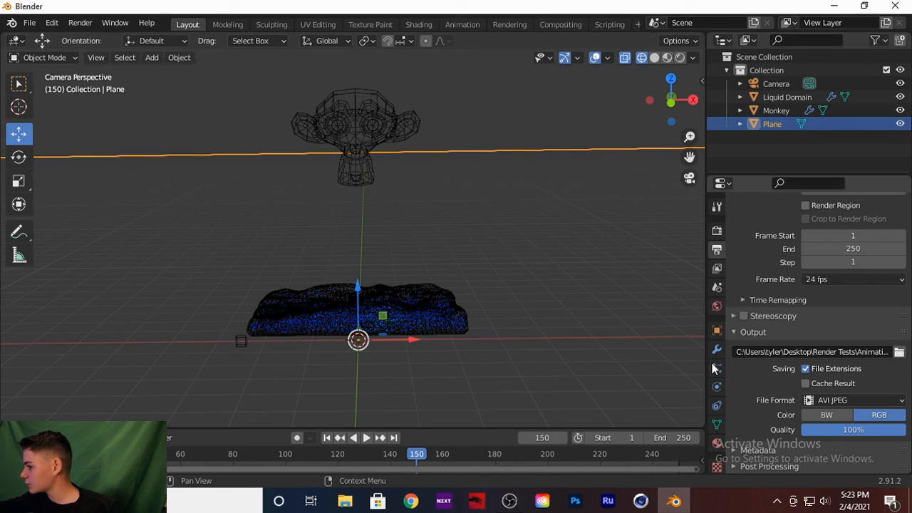
left_click(673, 438)
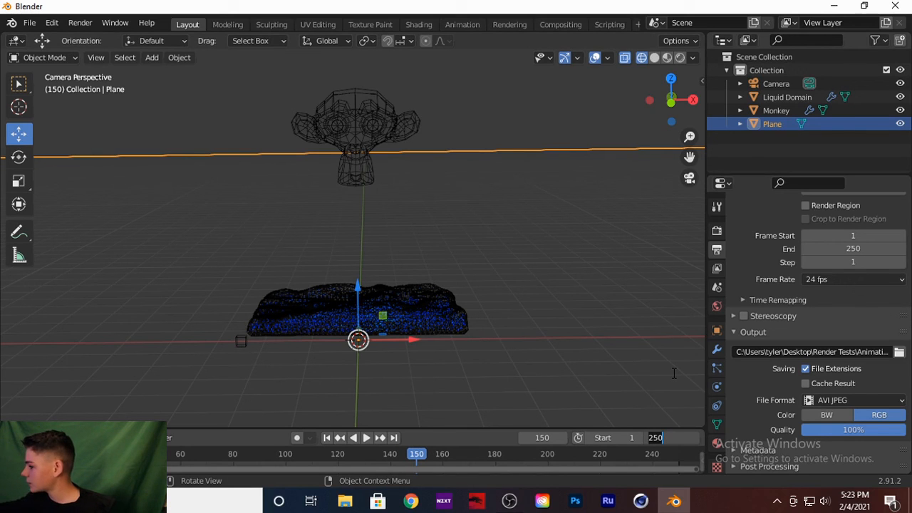
type("150")
key("Return")
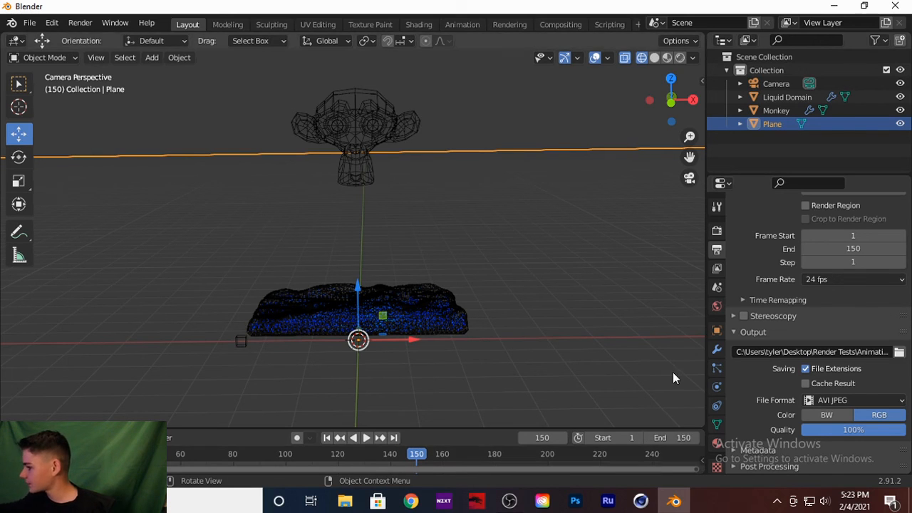